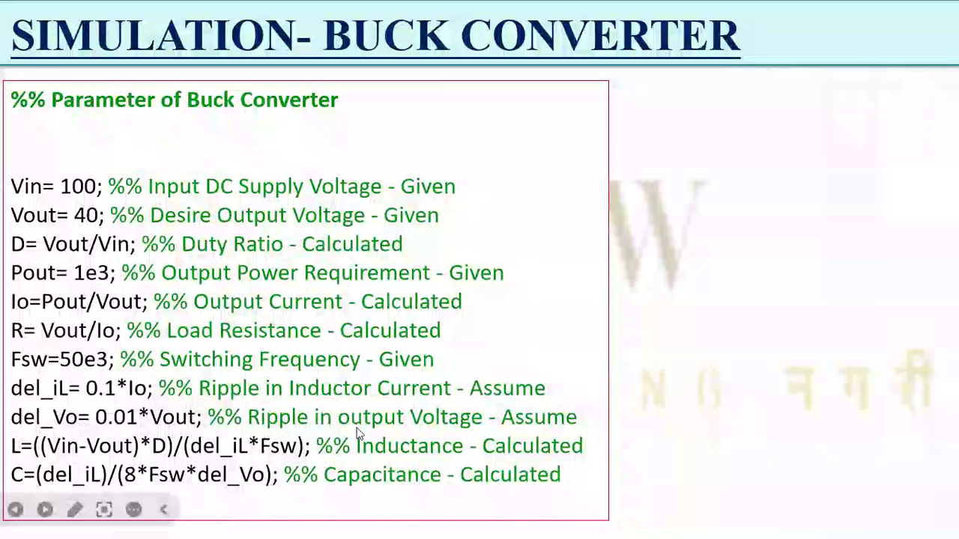
Reveal the computed parameter values on the buck converter slide and switch to the Buck_Converter_Openloop model in Simulink
click(424, 249)
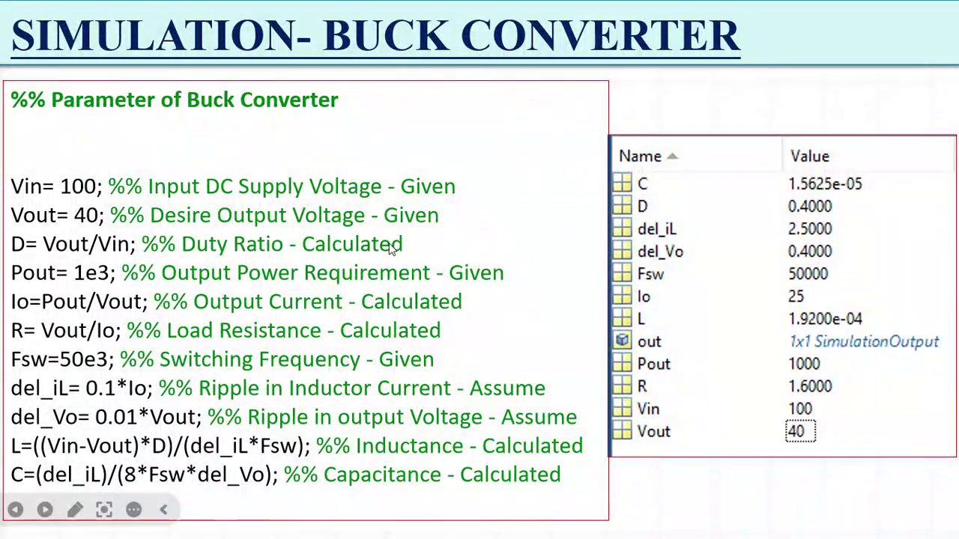
key(alt+Tab)
key(alt+Tab)
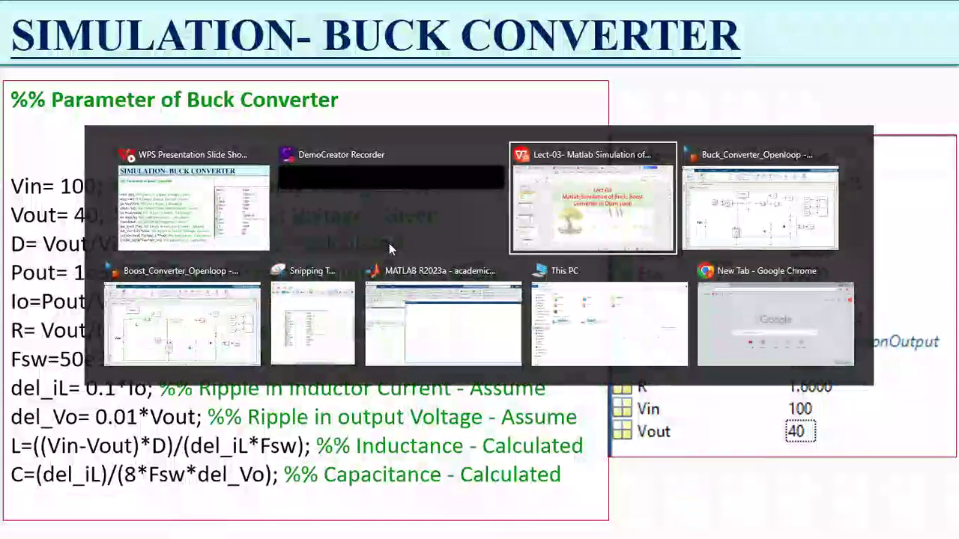
key(alt+Tab)
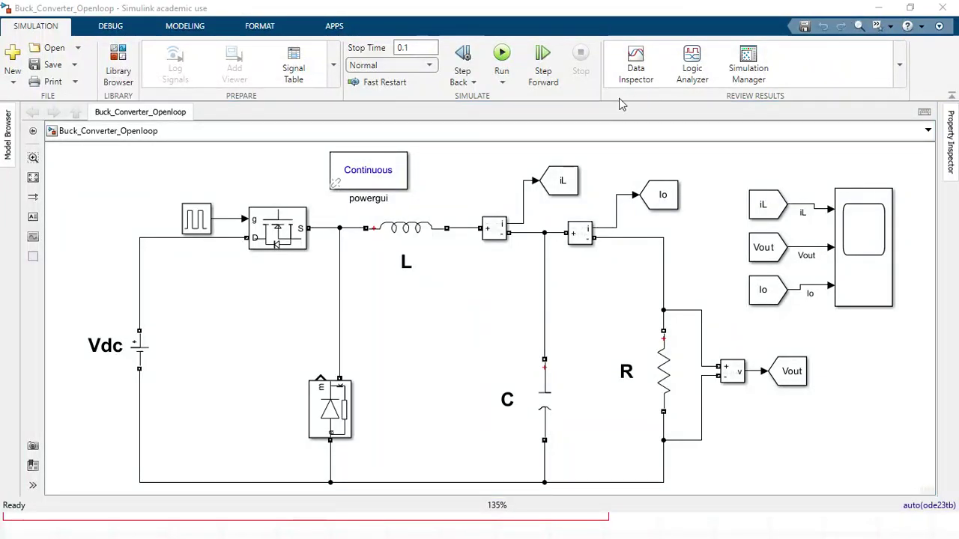
click(479, 314)
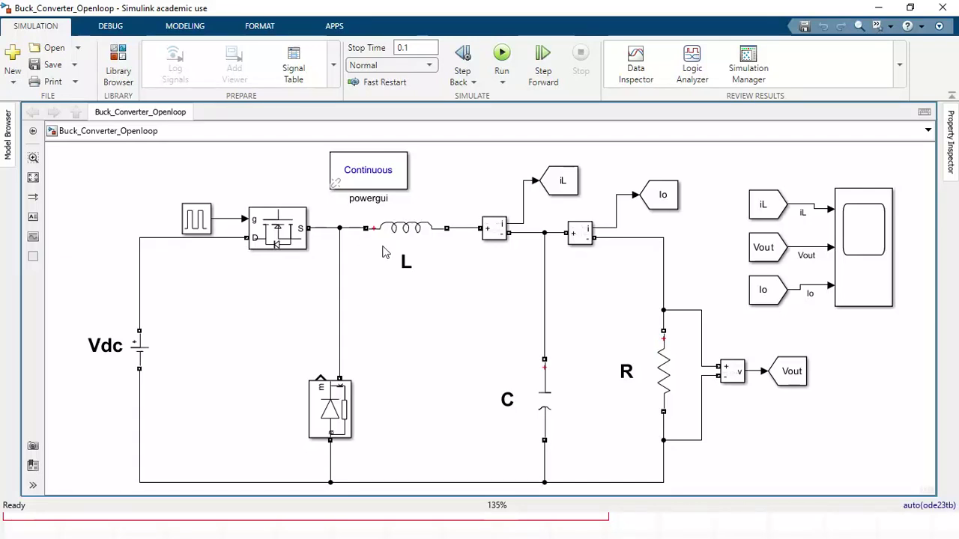
Insert a trial DC Voltage Source block above the Vdc label through a block search for "DC V", and delete it
click(149, 356)
double_click(94, 241)
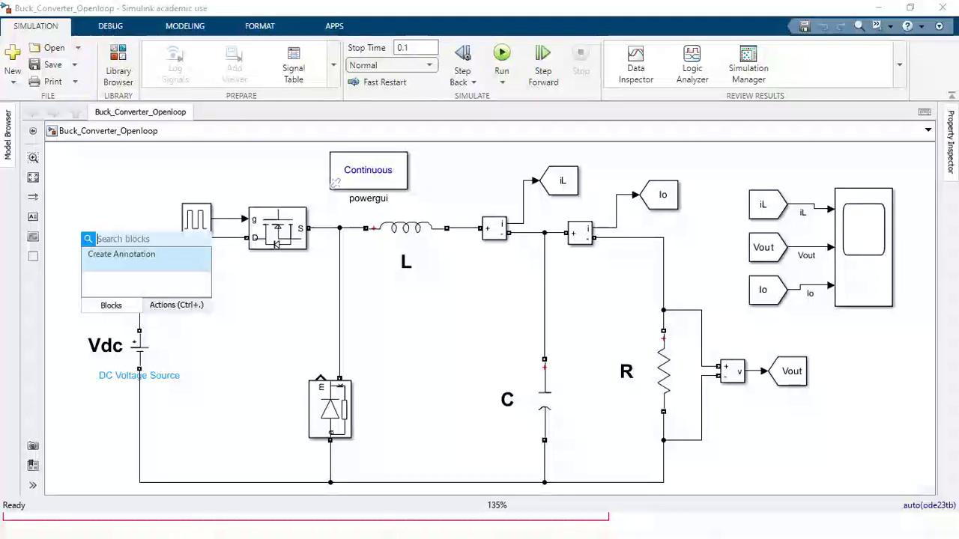
text(DC V)
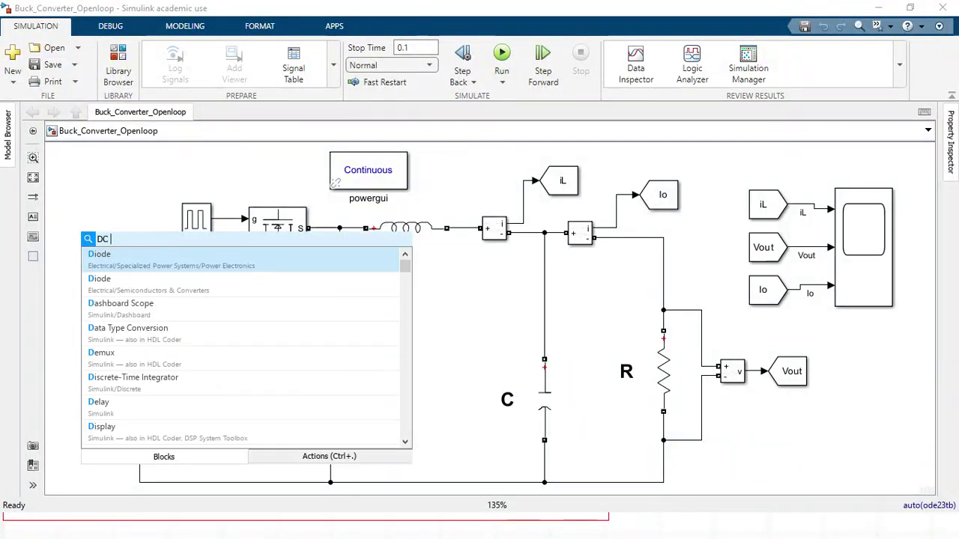
click(119, 264)
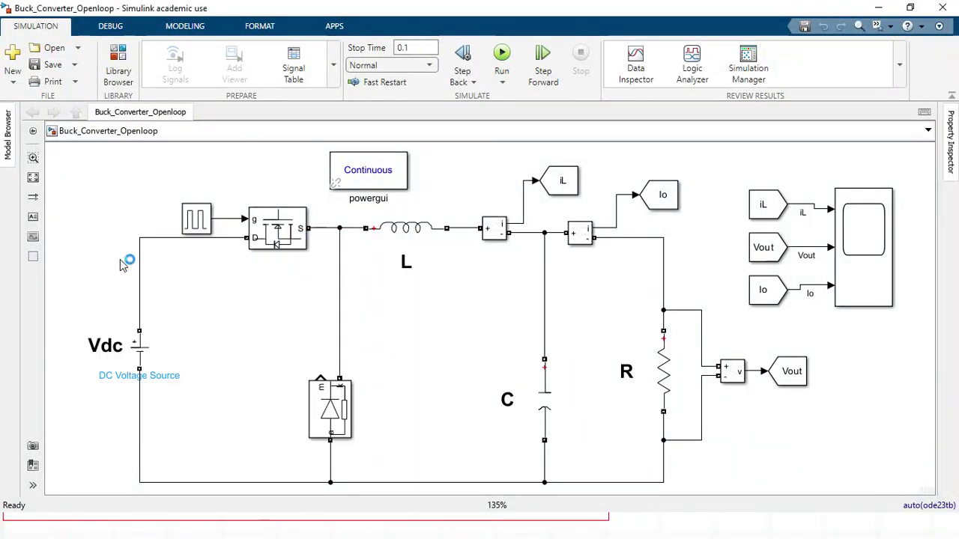
click(91, 253)
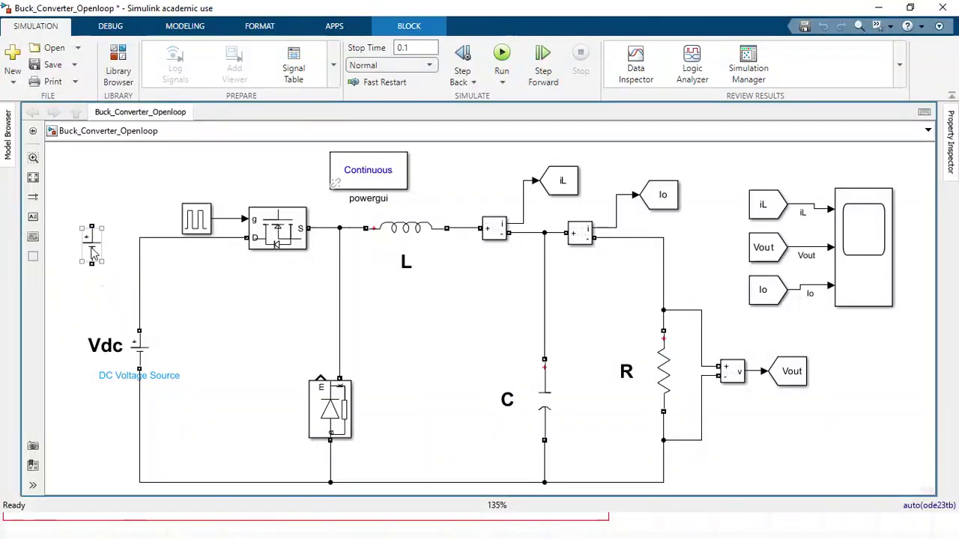
key(Delete)
Insert a trial Mosfet block from Specialized Power Systems below the existing switch, and delete it
click(277, 234)
double_click(259, 332)
text(MOSF)
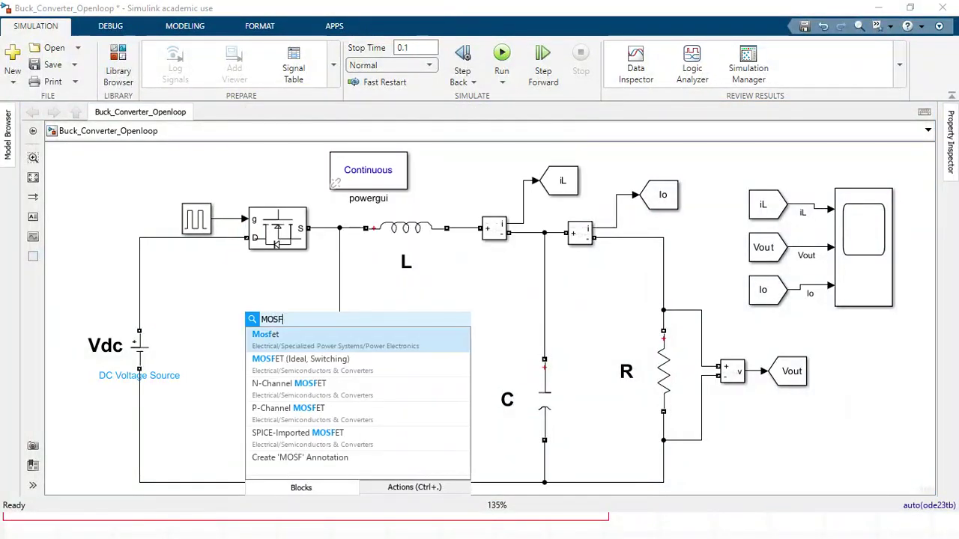
click(282, 338)
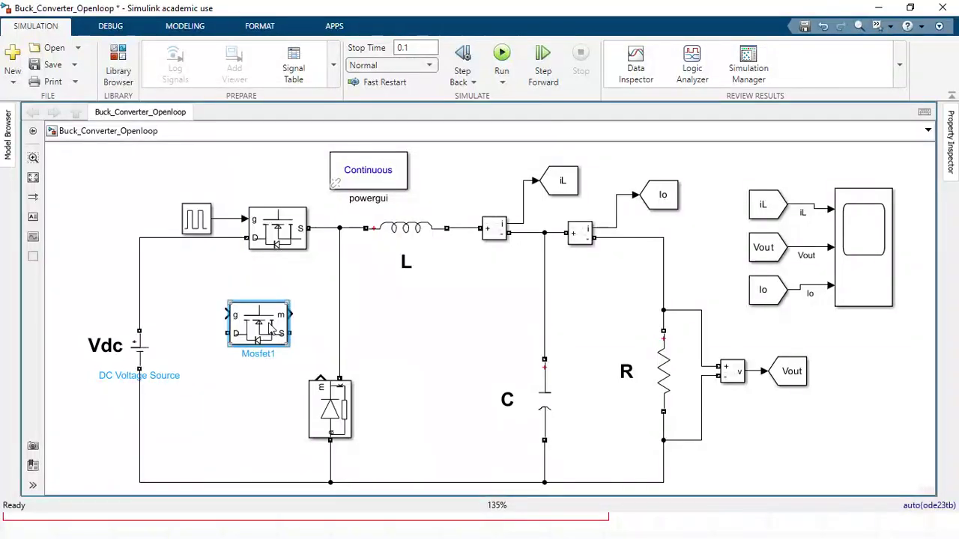
key(Delete)
Identify the diode and inductor blocks, and insert and delete a trial block found by searching for "series"
click(313, 401)
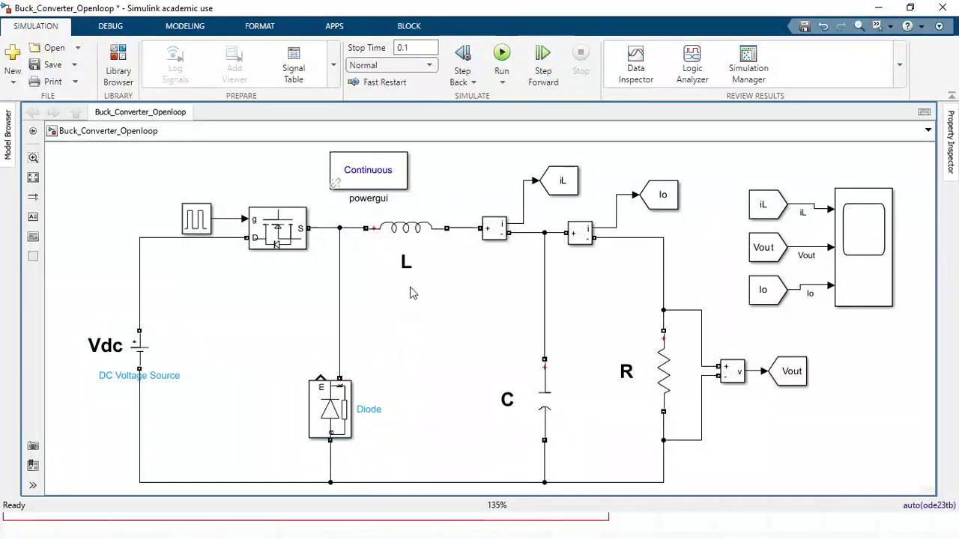
click(423, 239)
double_click(402, 329)
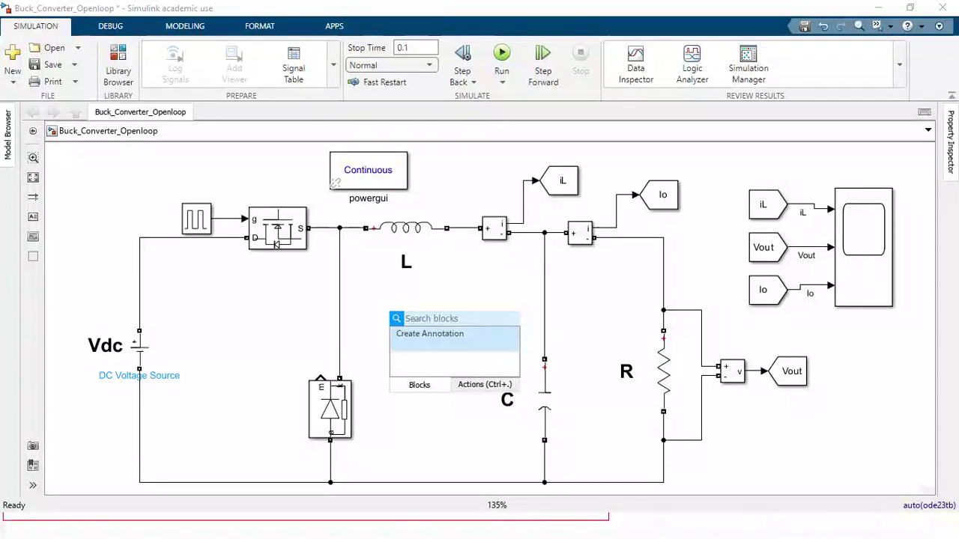
text(ser)
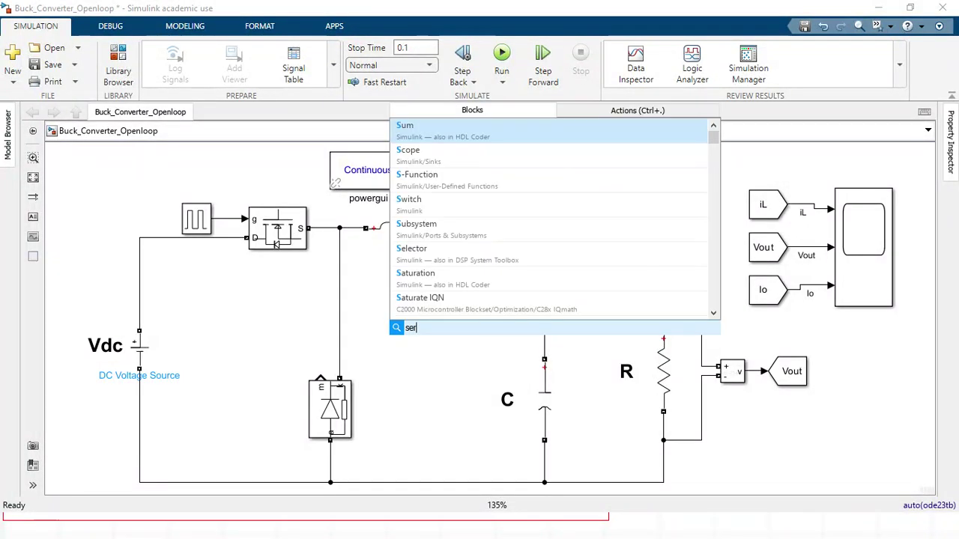
text(ies)
click(442, 341)
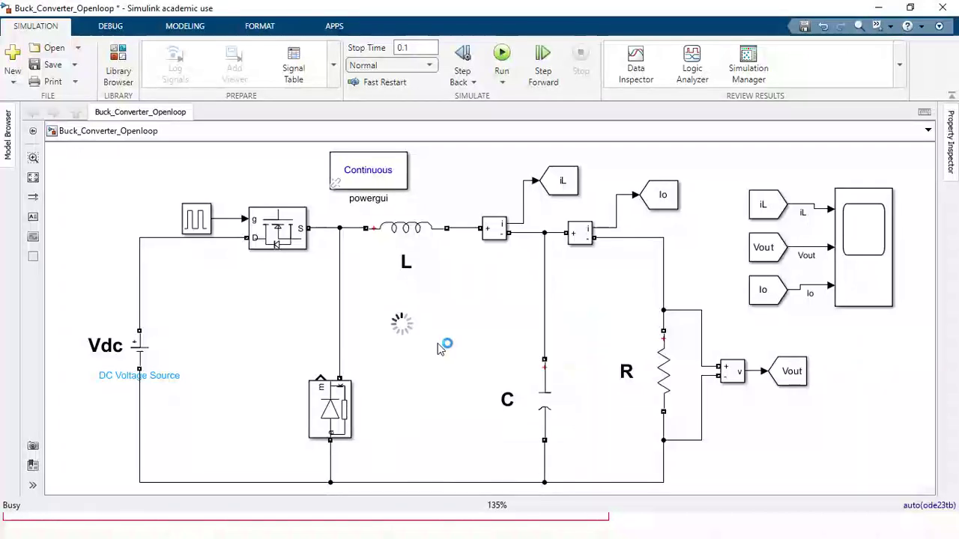
key(Delete)
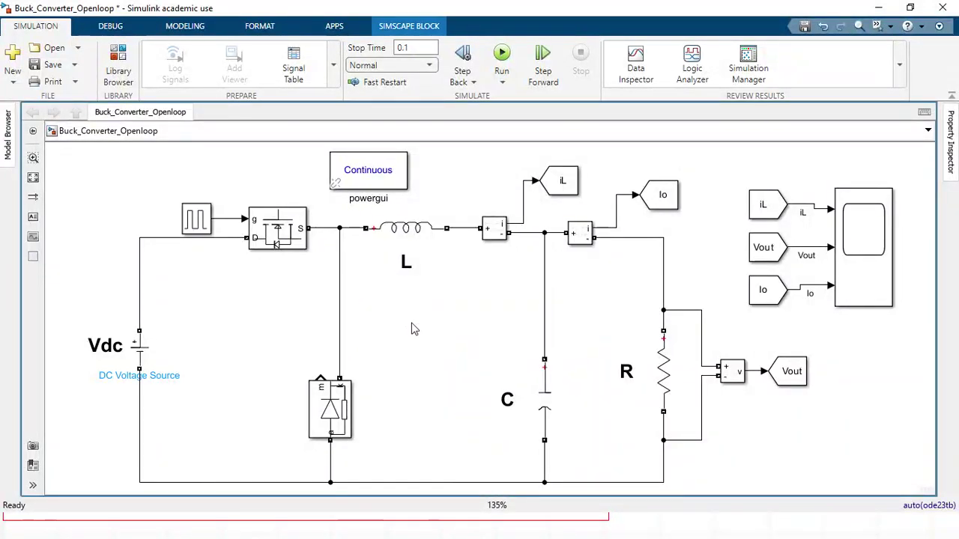
Insert a Series RLC Branch block below inductor L to inspect its branch type options, and delete the block
double_click(411, 328)
text(ser)
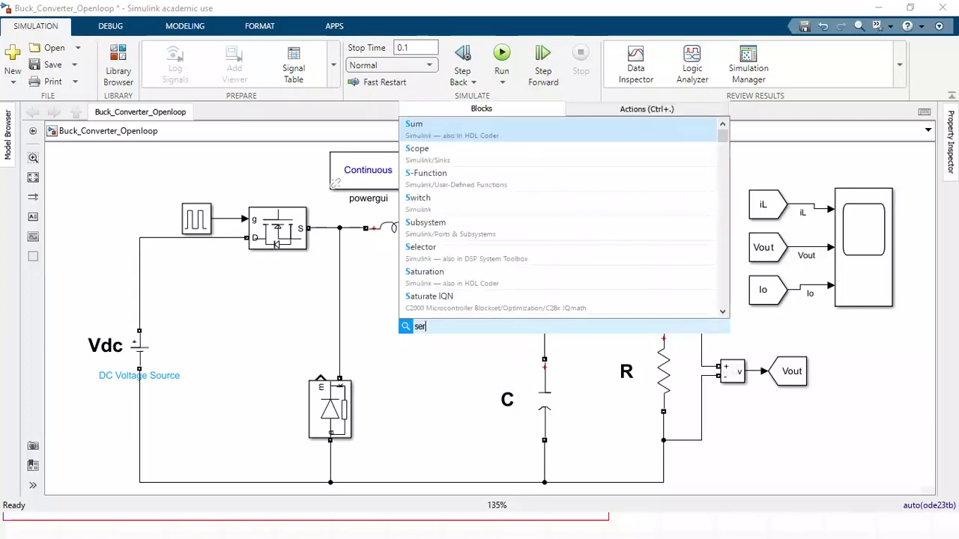
text(ies)
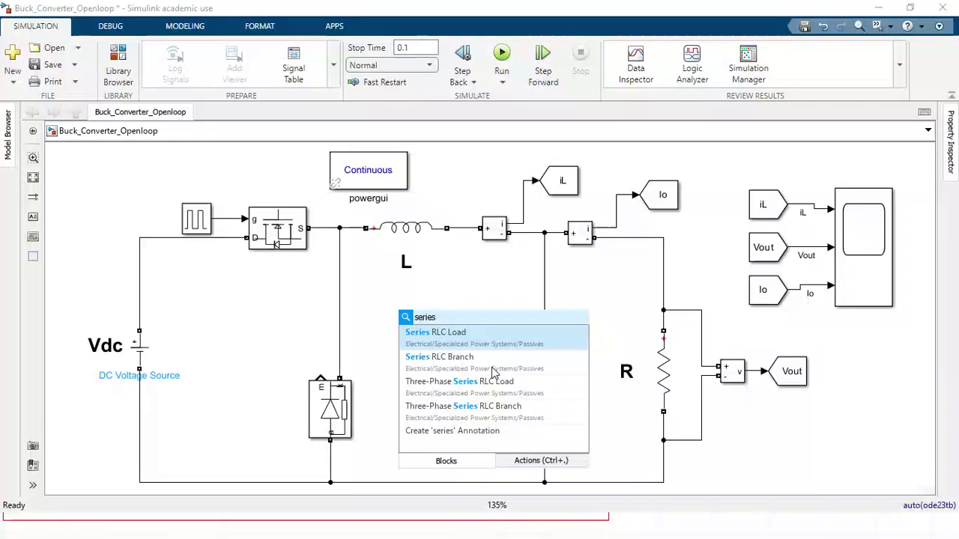
click(460, 331)
double_click(419, 333)
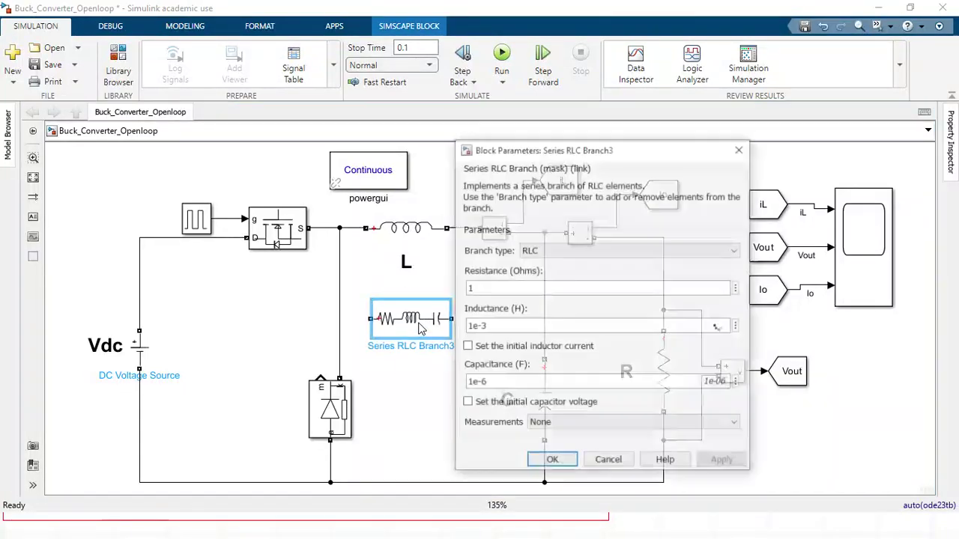
click(657, 249)
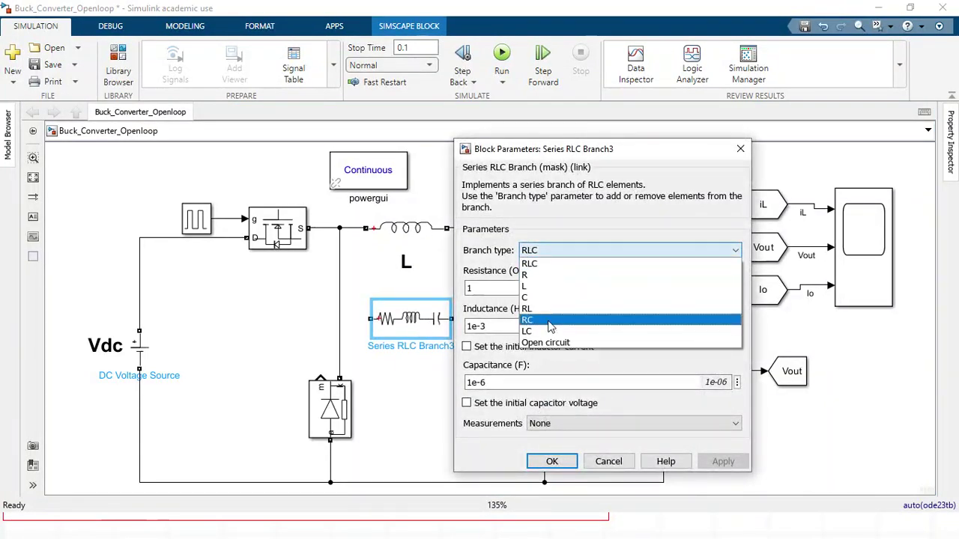
click(738, 150)
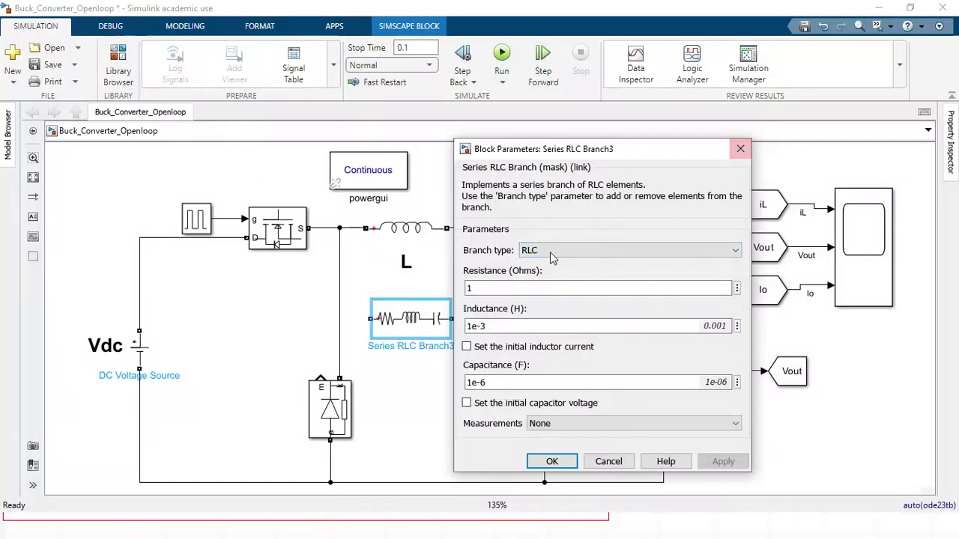
click(738, 150)
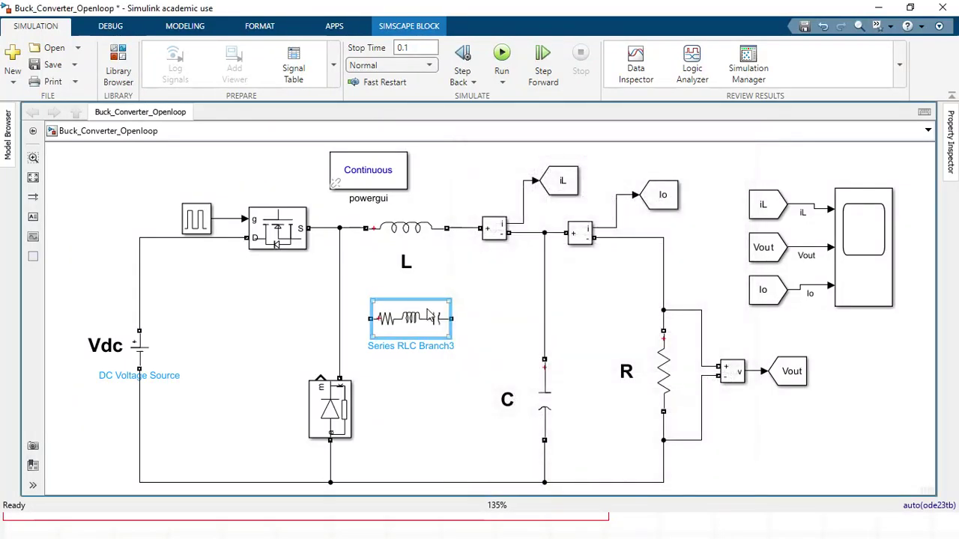
key(Delete)
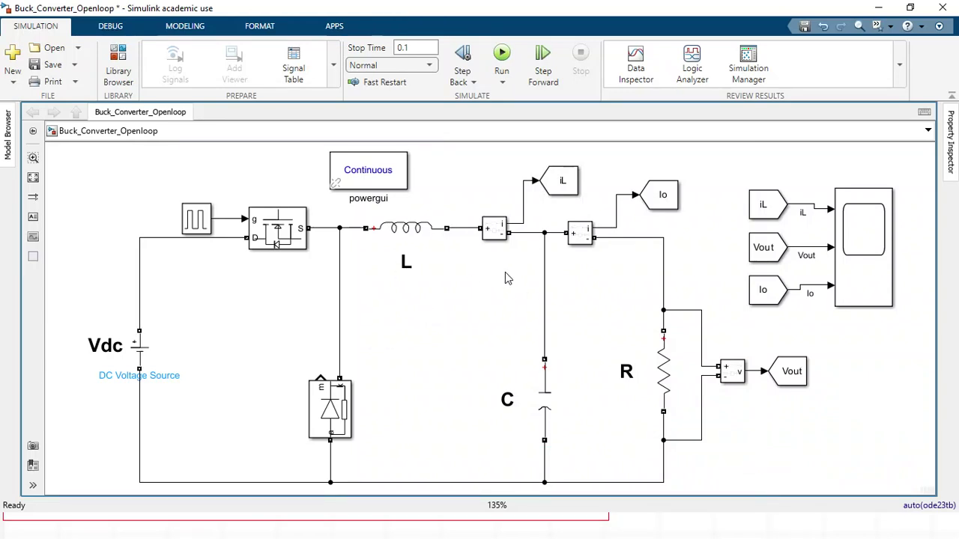
Identify the two current measurement blocks for iL and Io and the voltage measurement block across resistor R
click(494, 233)
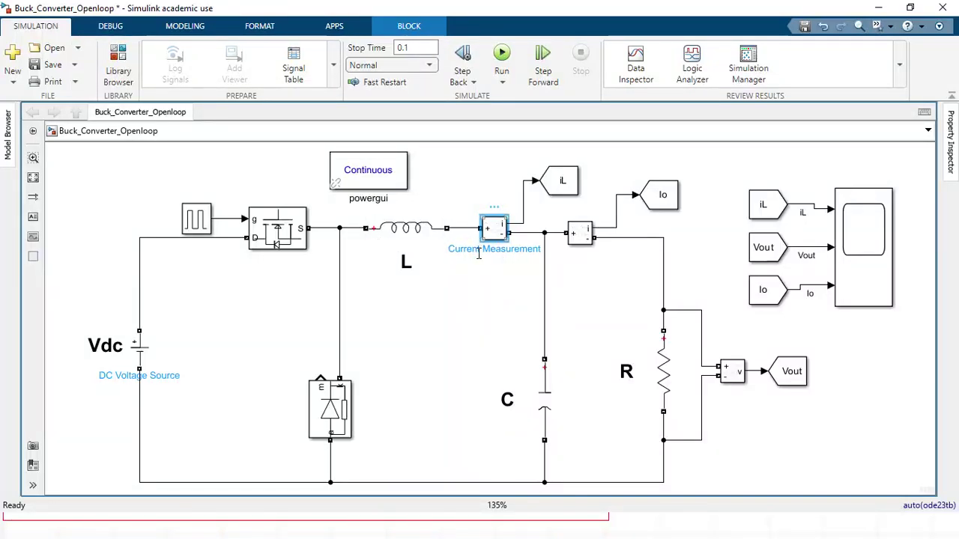
click(488, 275)
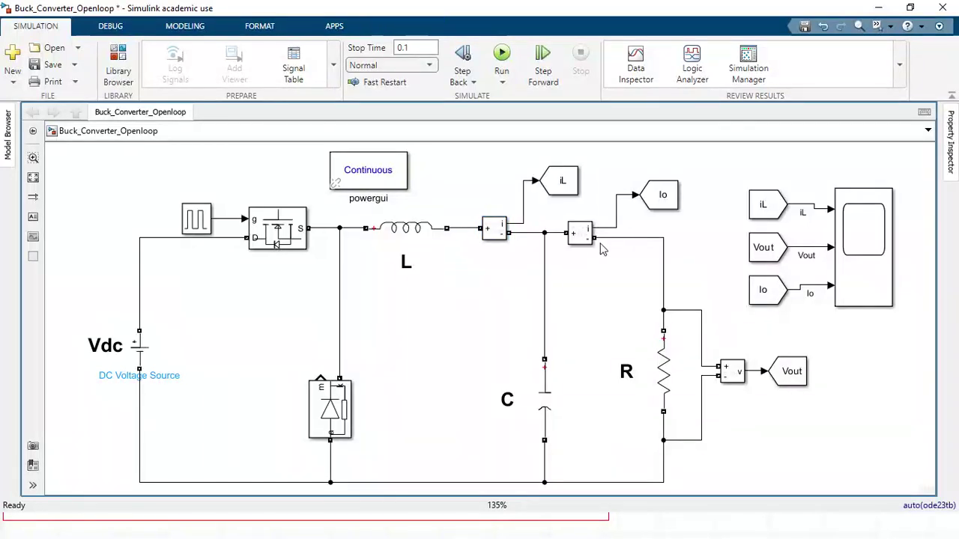
click(586, 237)
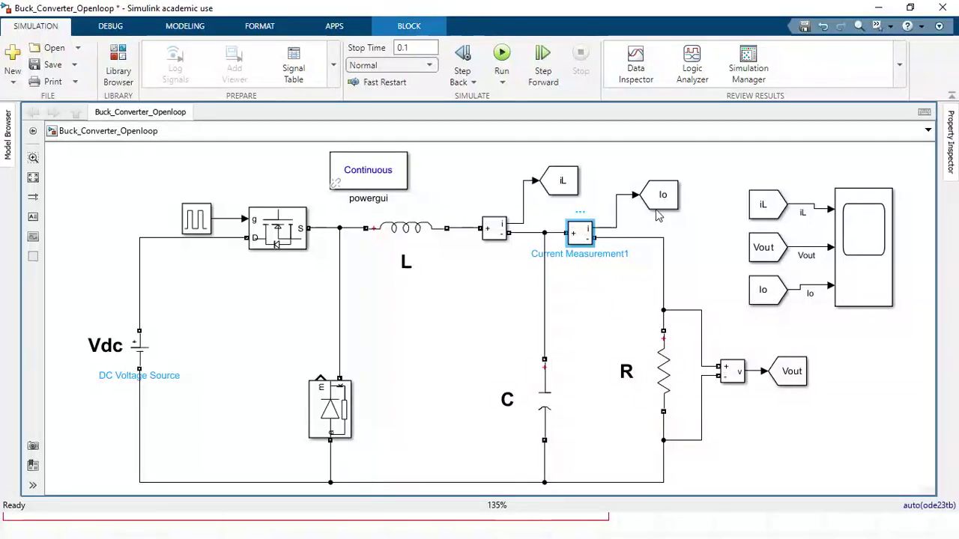
click(732, 372)
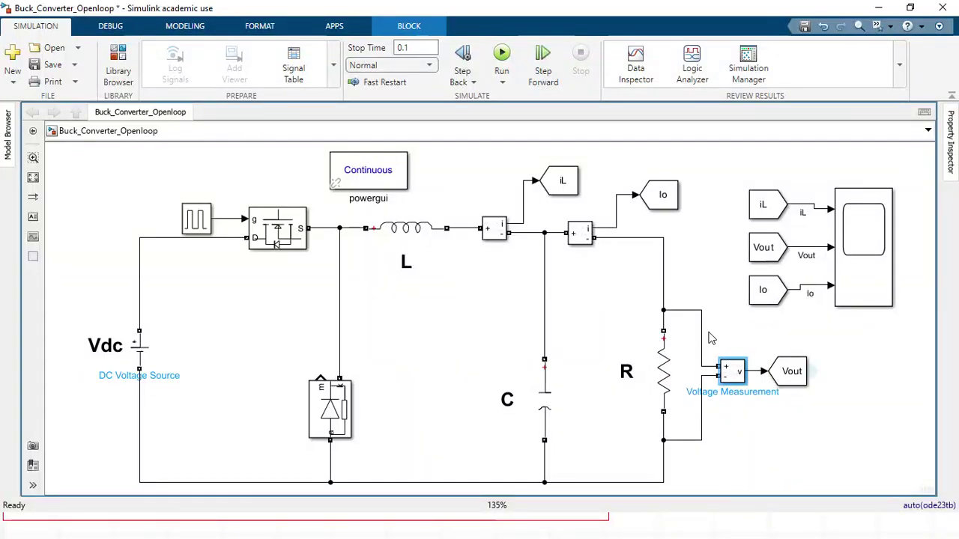
Trace the iL, Io and Vout Goto tags to their matching From blocks at the scope
click(573, 191)
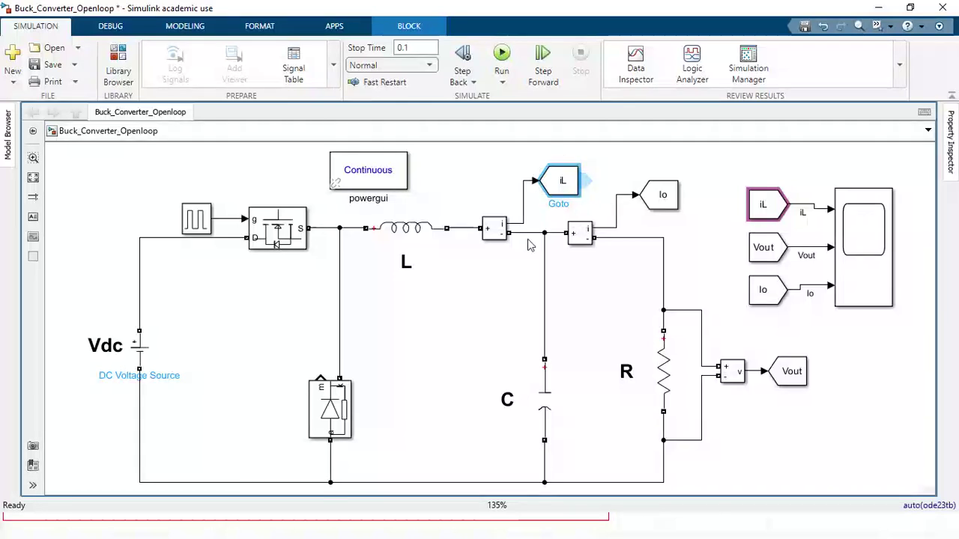
click(653, 203)
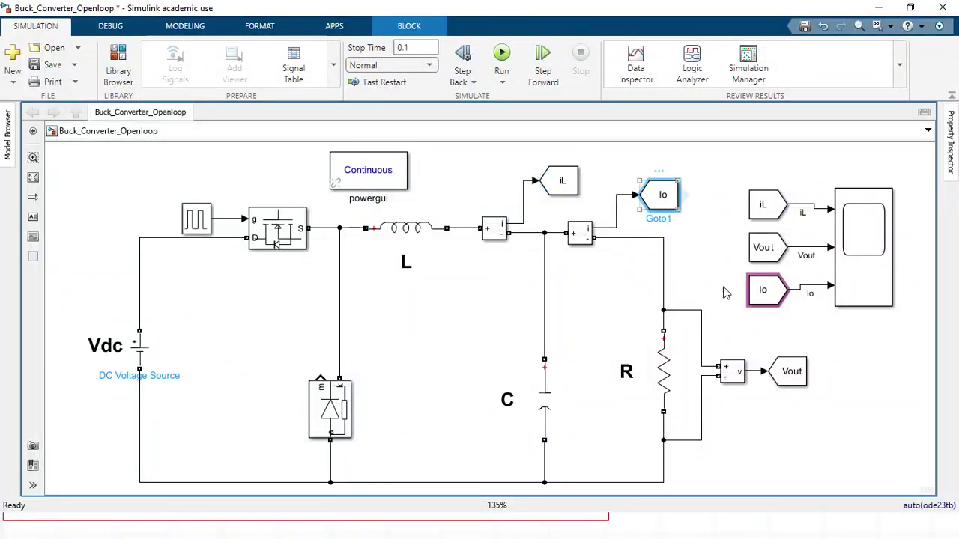
click(787, 367)
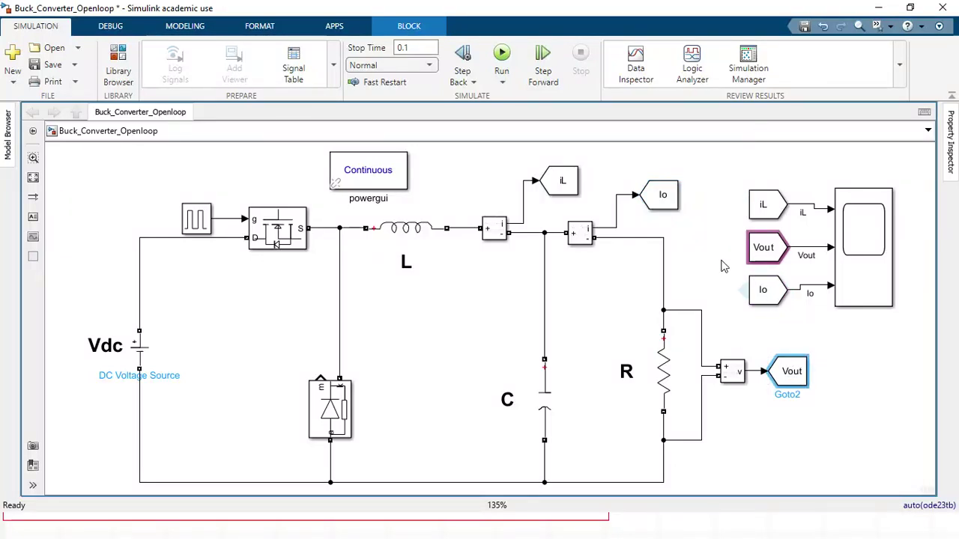
click(445, 307)
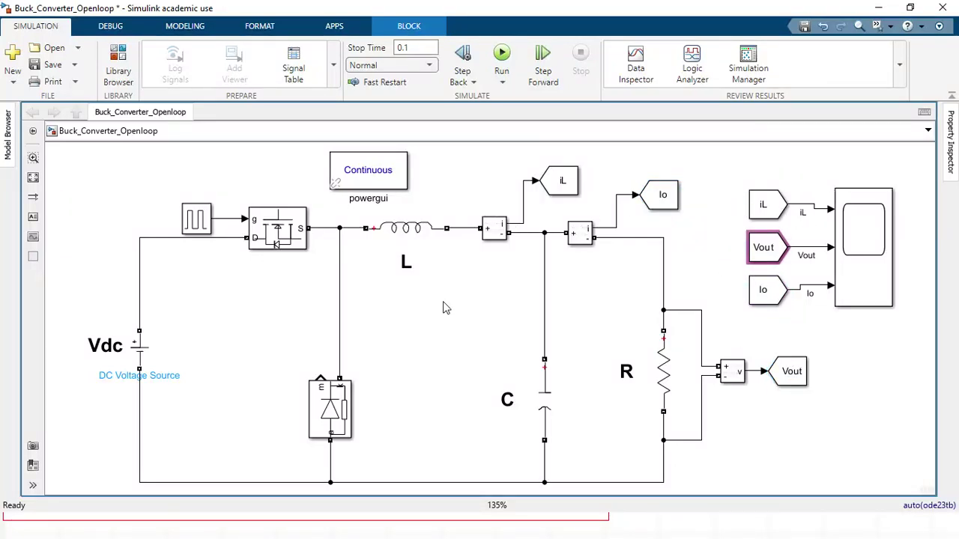
Review the block parameters of inductor L, capacitor C and load resistor R
double_click(424, 238)
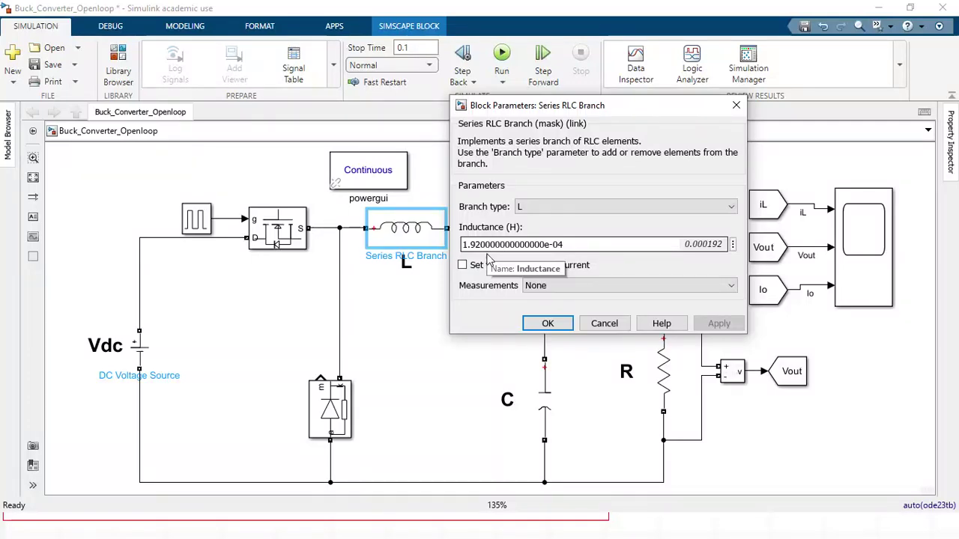
click(737, 105)
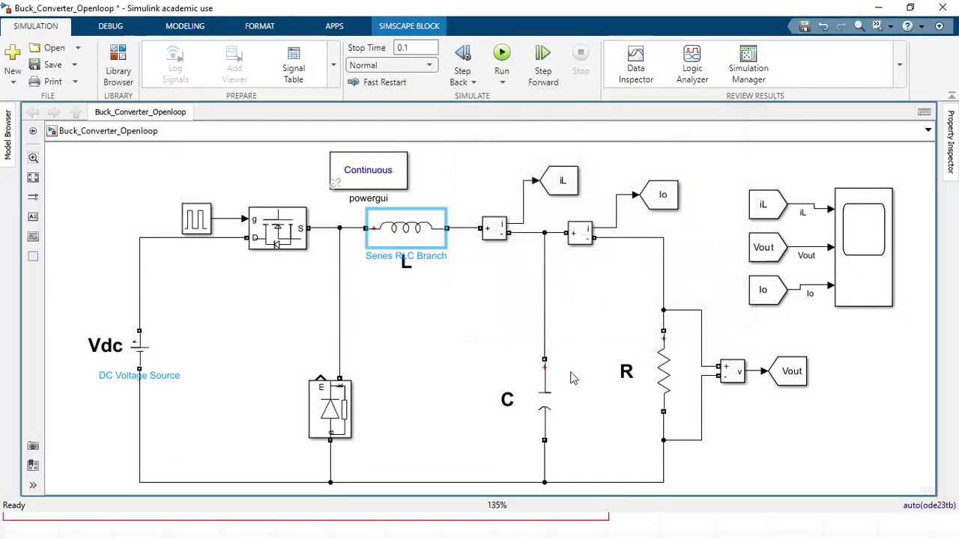
double_click(551, 389)
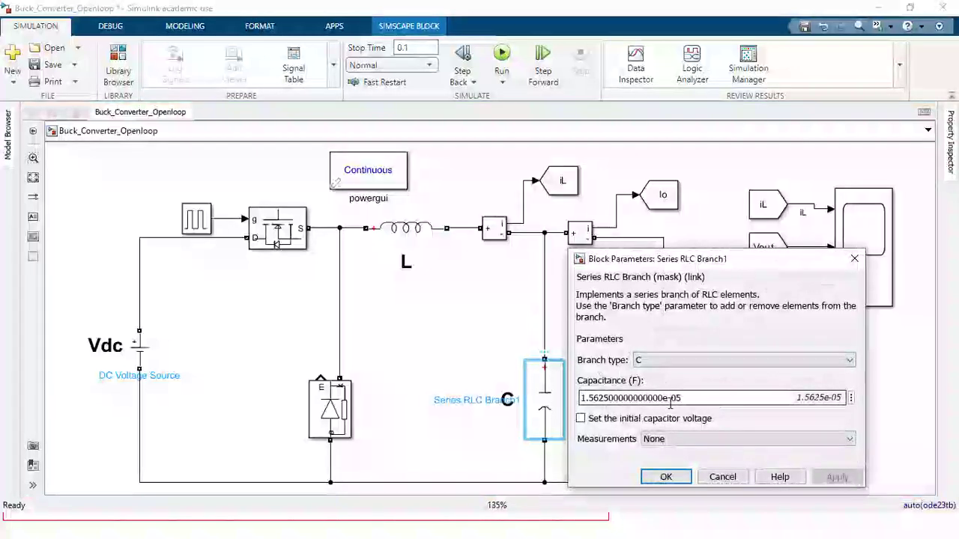
click(852, 260)
click(657, 379)
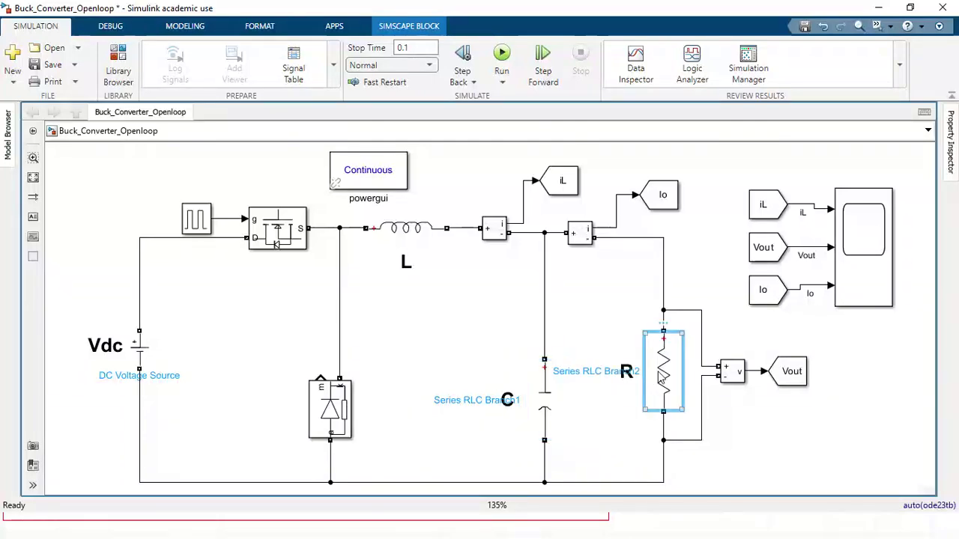
double_click(657, 379)
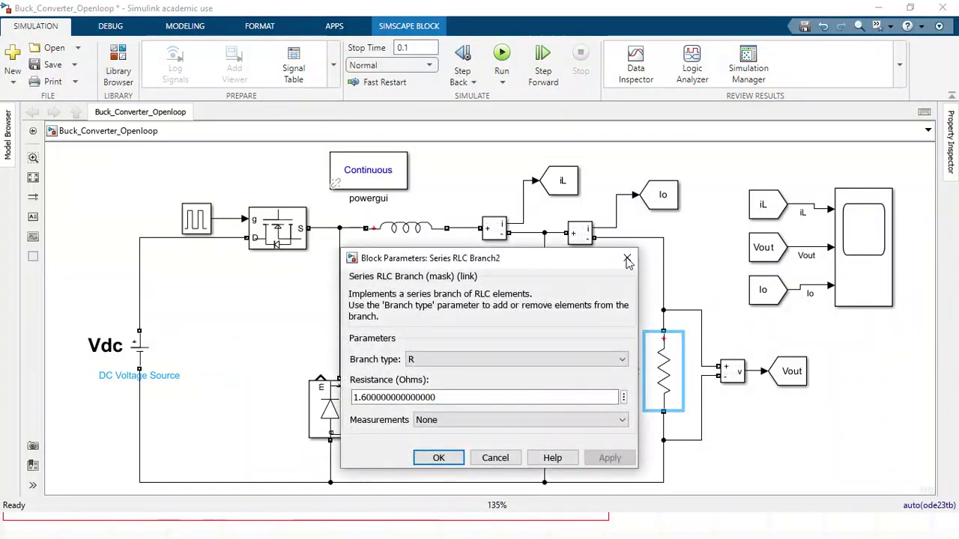
Review the Pulse Generator's amplitude, period and pulse width settings, and close its block parameters
click(628, 260)
click(208, 217)
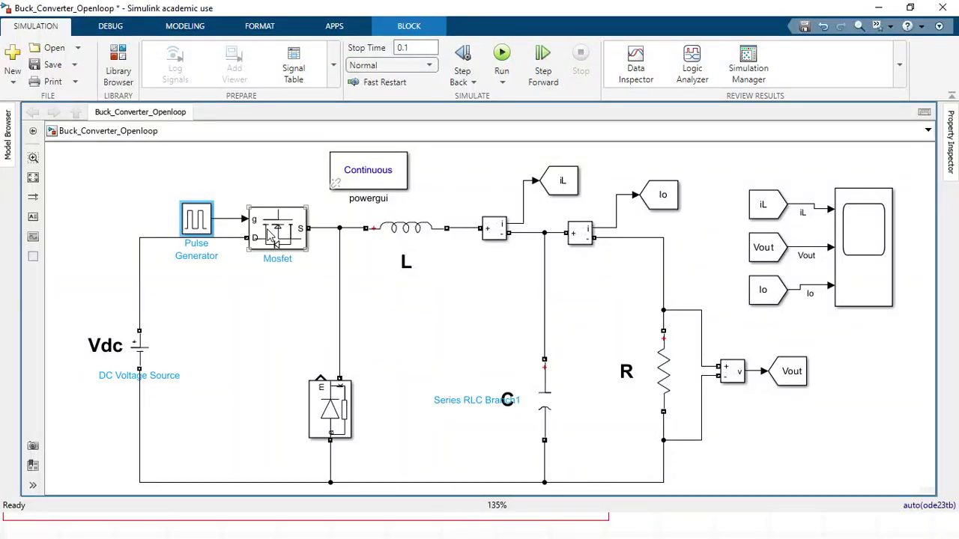
double_click(197, 218)
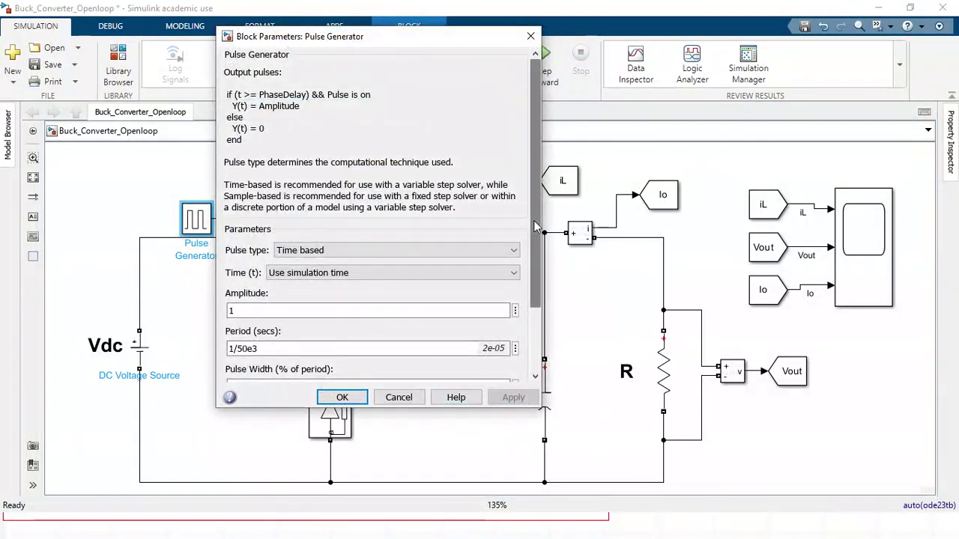
scroll(535, 227, down, 2)
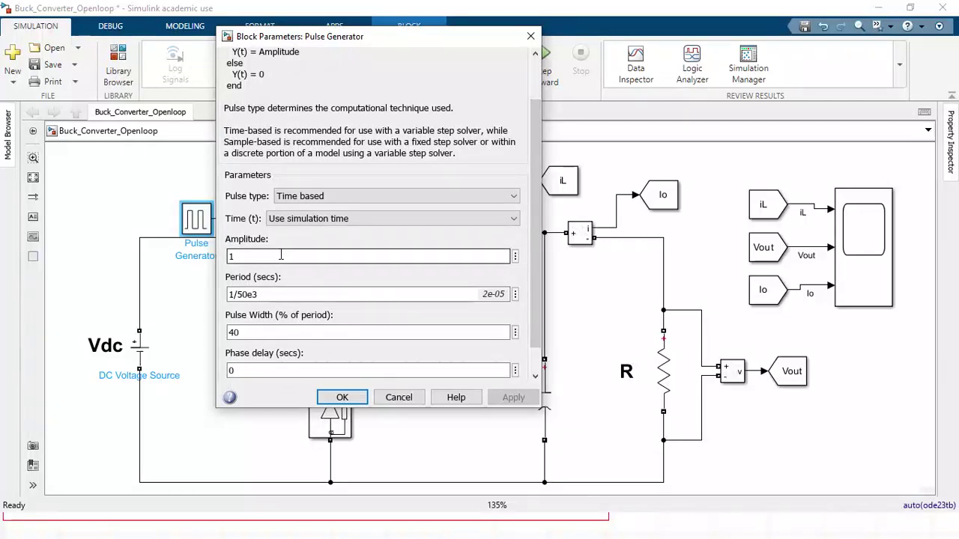
scroll(532, 260, down, 1)
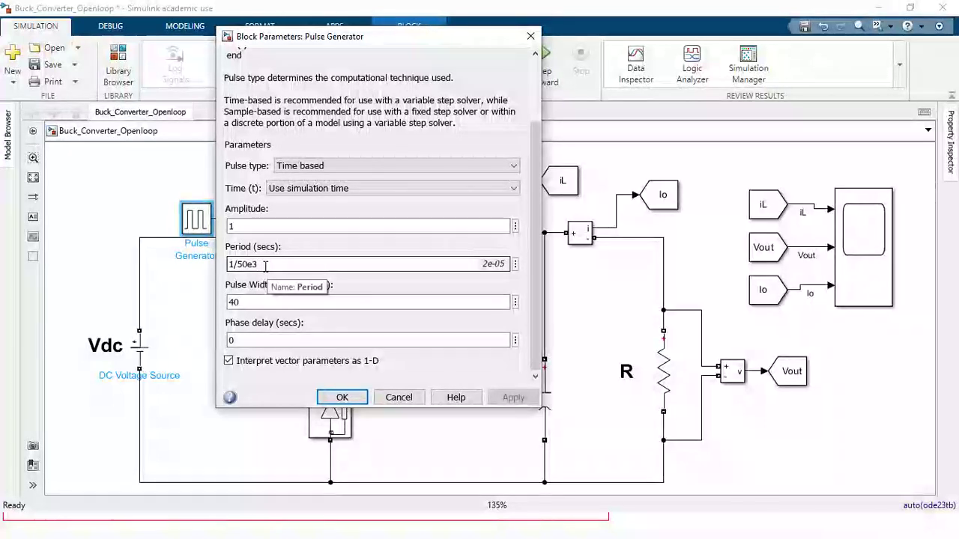
double_click(268, 265)
click(268, 265)
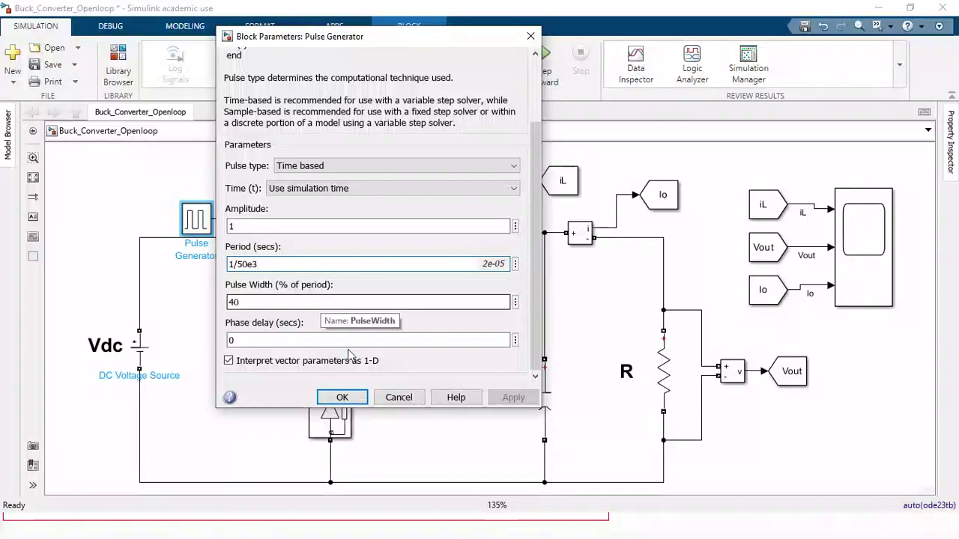
click(339, 397)
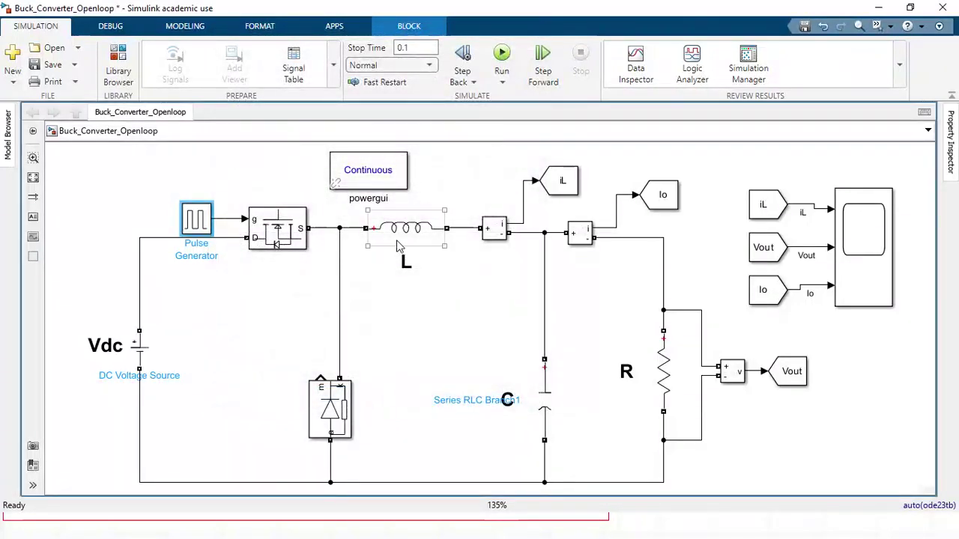
Identify the Continuous powergui block above the converter circuit
click(361, 172)
click(431, 197)
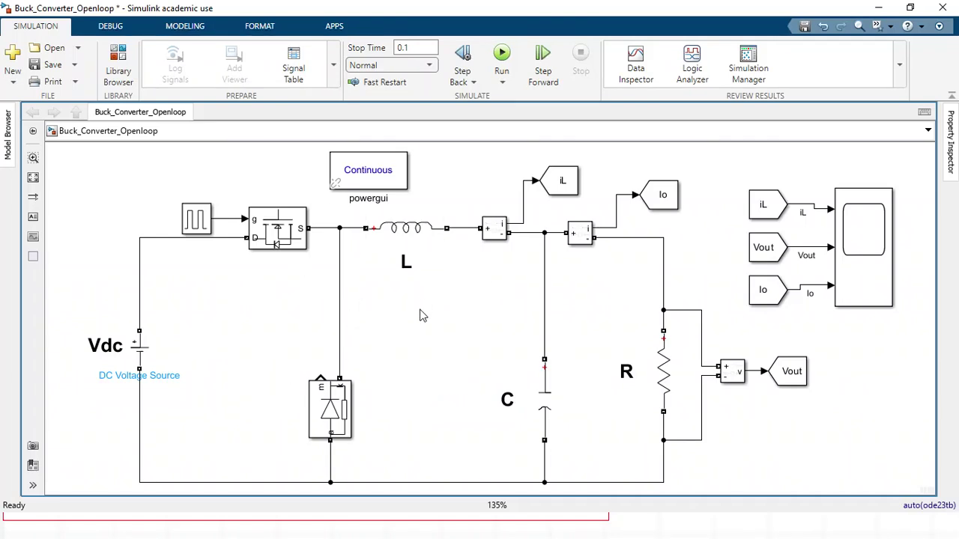
click(397, 164)
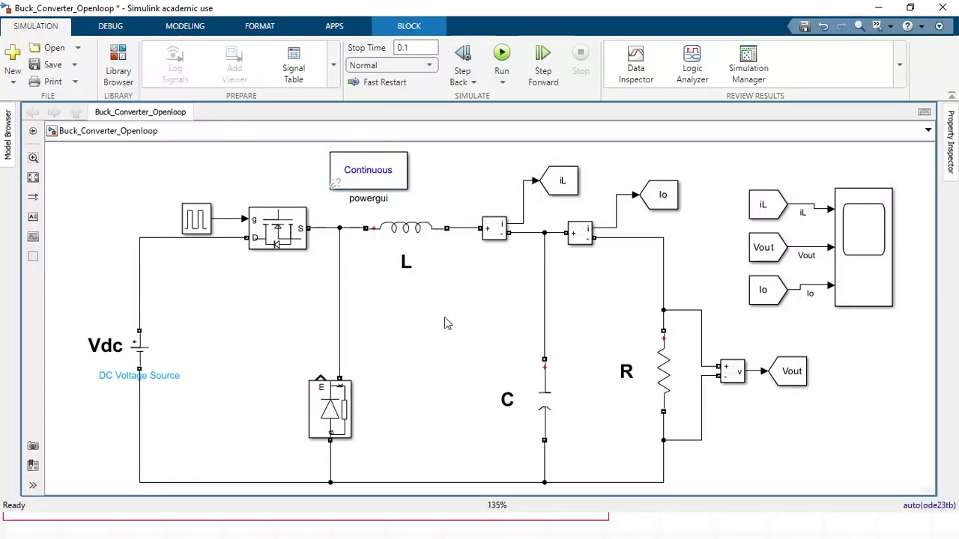
click(528, 373)
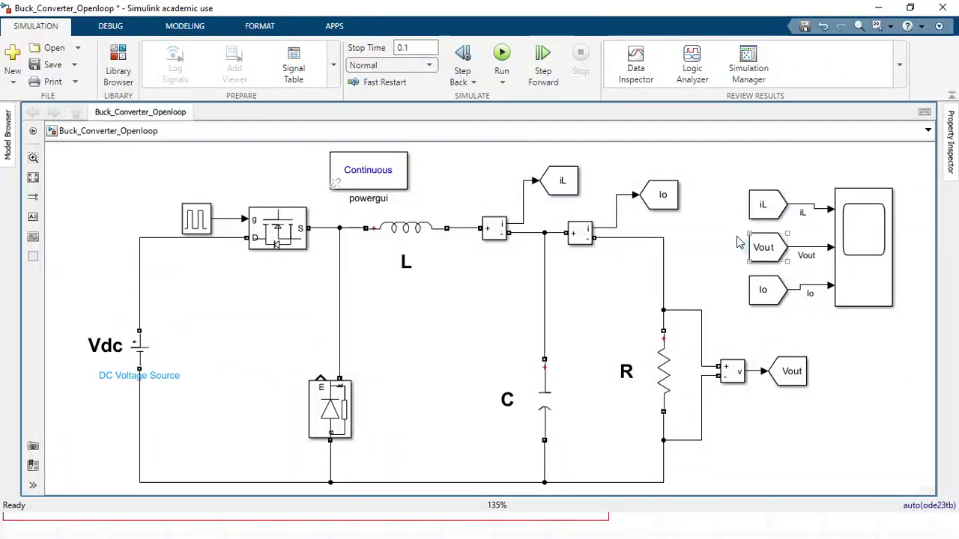
Run the buck converter simulation and open the scope showing iL, Vout and Io, with zooming enabled
click(501, 53)
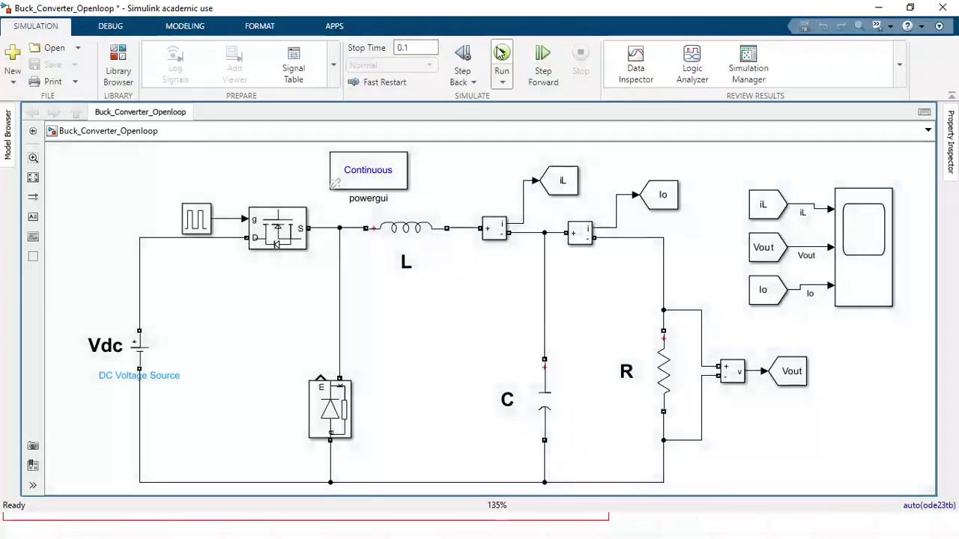
double_click(875, 238)
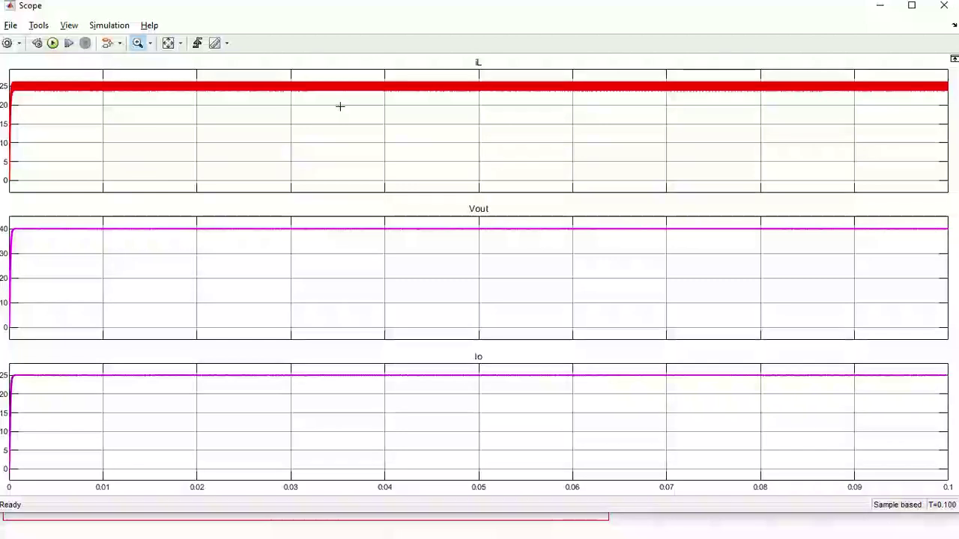
click(138, 44)
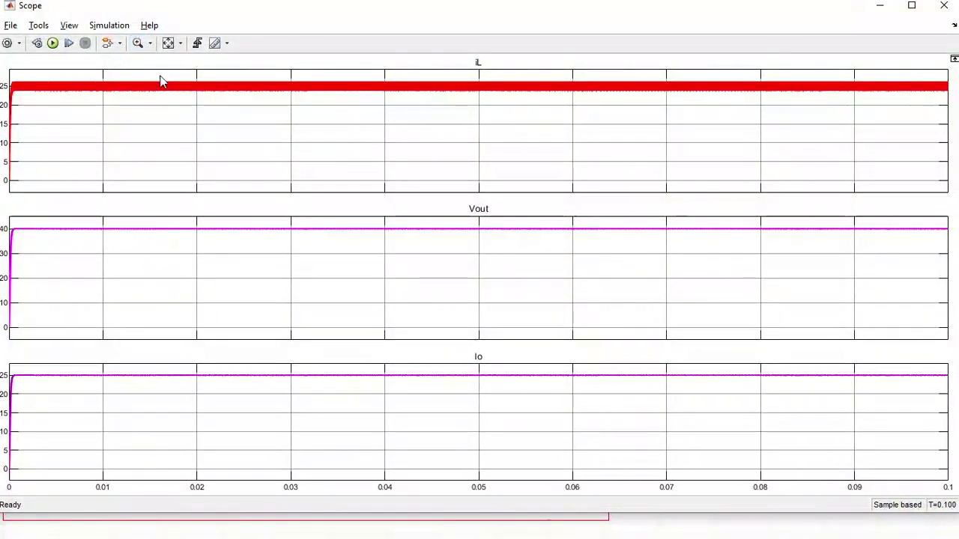
click(138, 43)
Examine the output voltage ripple in two separate sections of the Vout plot, restoring the full time range after each
drag(88, 221, 54, 269)
drag(96, 244, 351, 295)
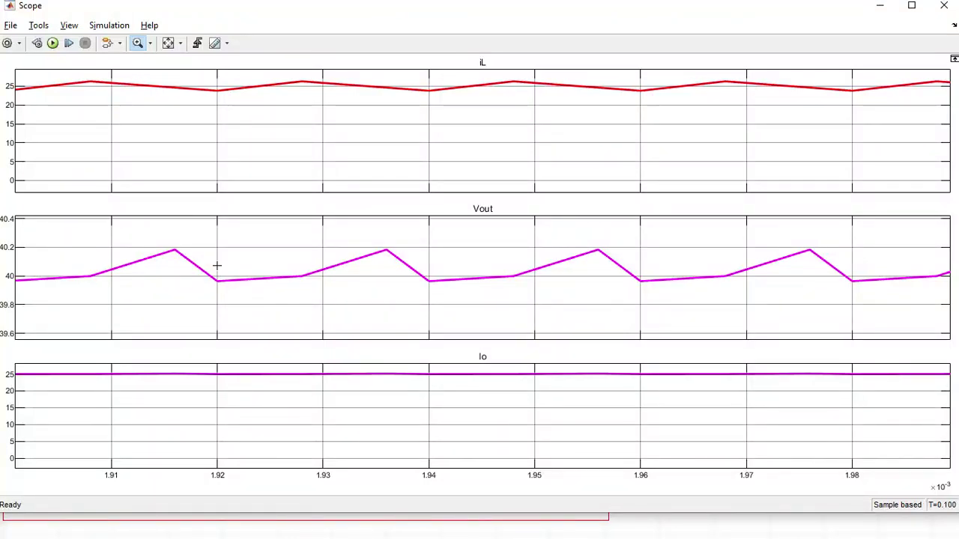
click(168, 43)
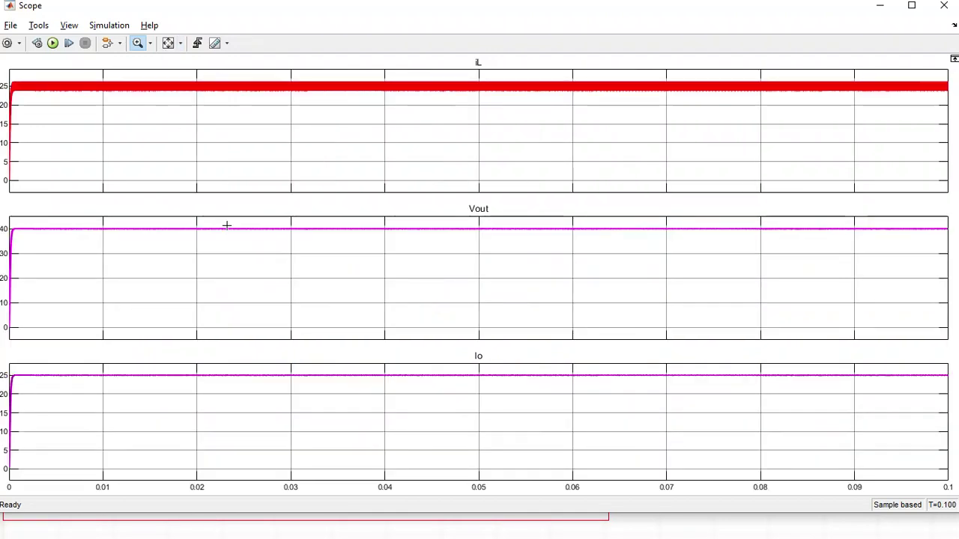
drag(235, 223, 198, 244)
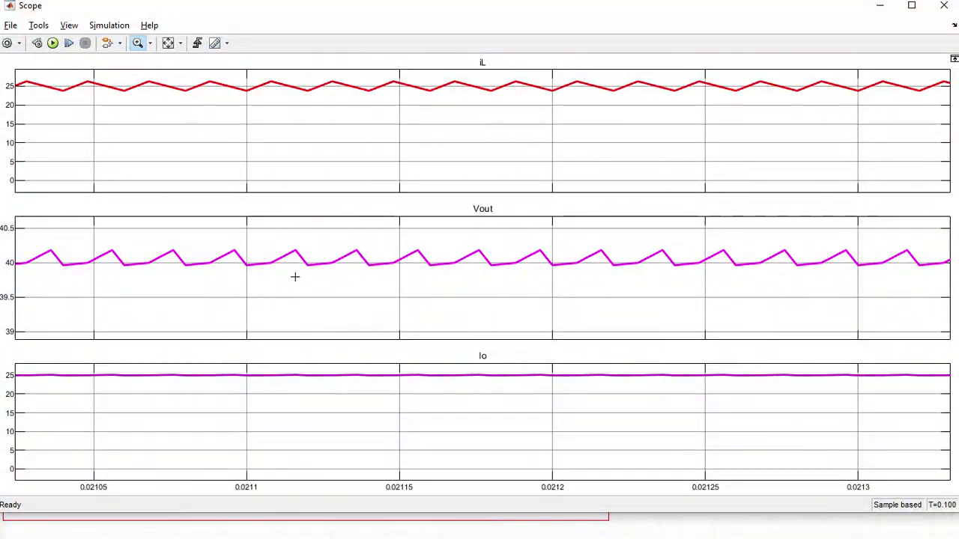
click(168, 43)
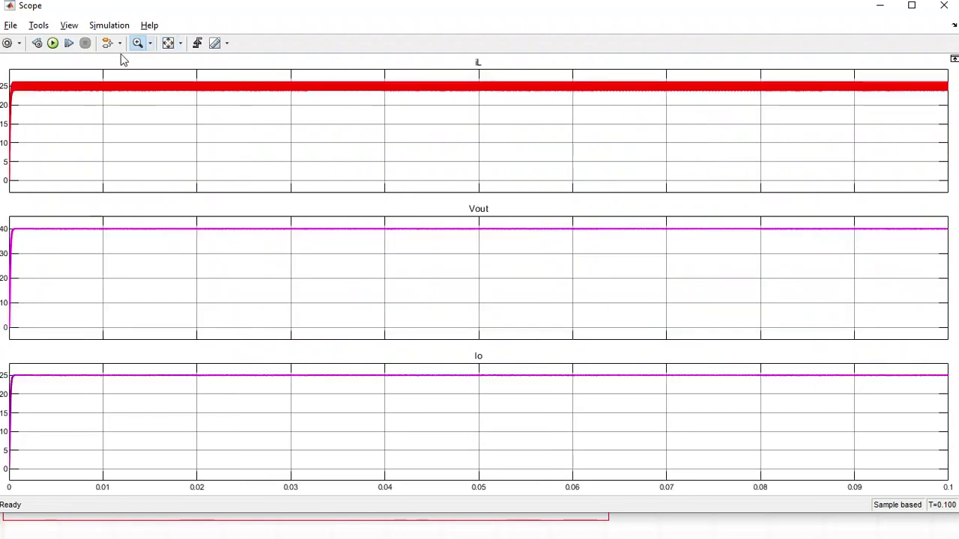
Examine the ripple in the iL plot and the Io plot, restoring the full time range after each
drag(88, 73, 142, 144)
scroll(169, 153, down, 1)
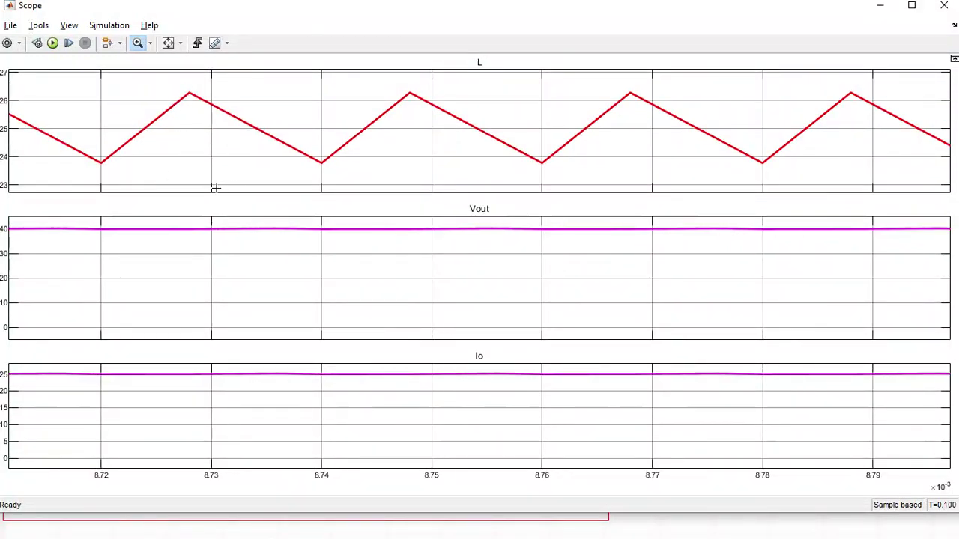
click(168, 43)
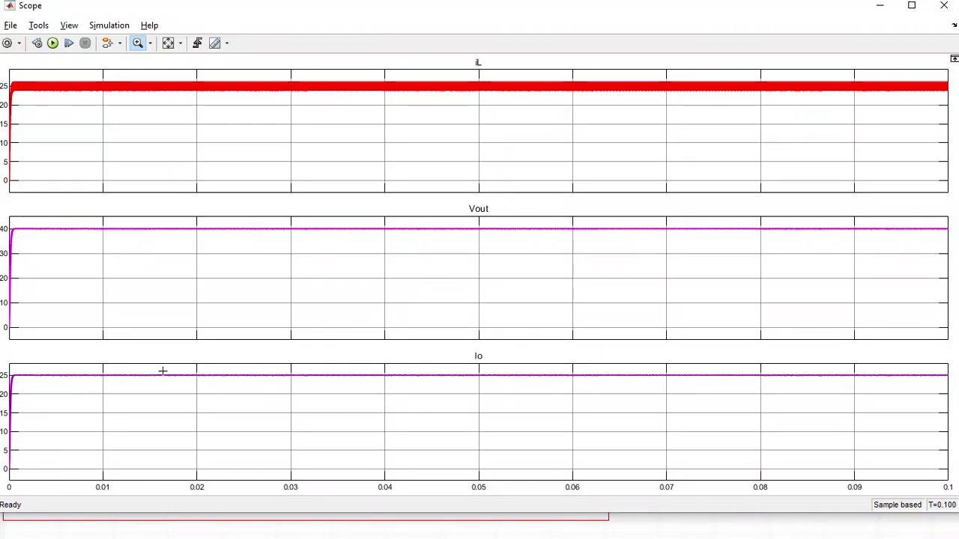
drag(163, 372, 124, 389)
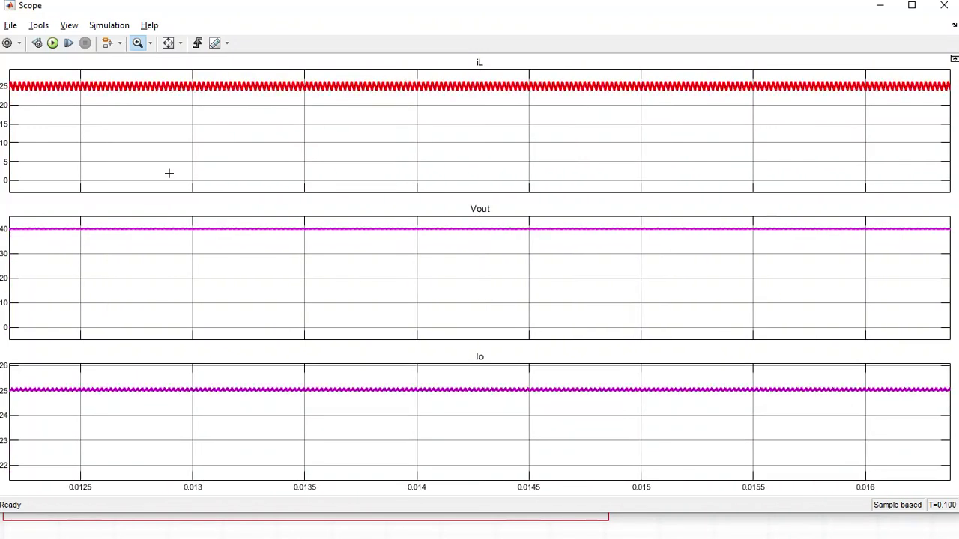
click(168, 43)
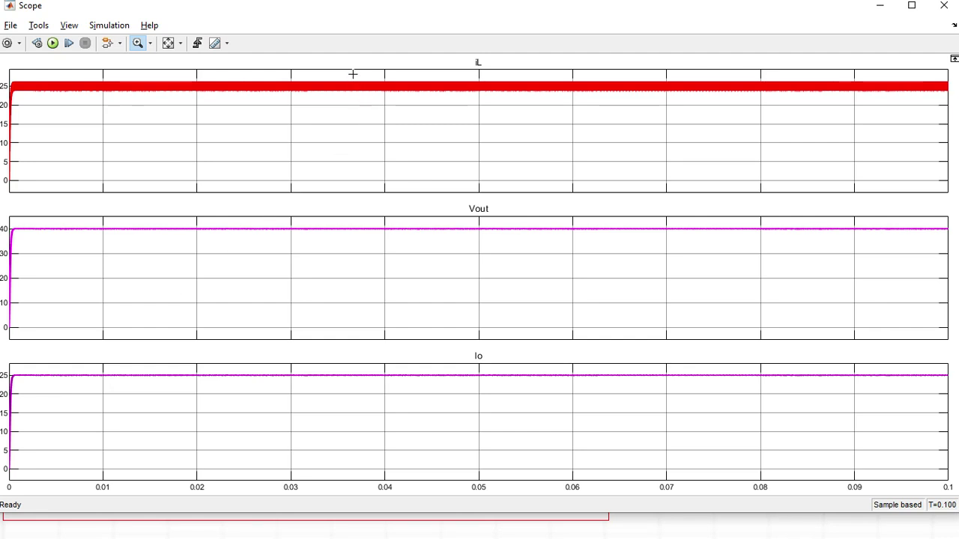
Compare a close view of the inductor current ripple with the Vout ripple, and close the scope
drag(330, 99, 254, 166)
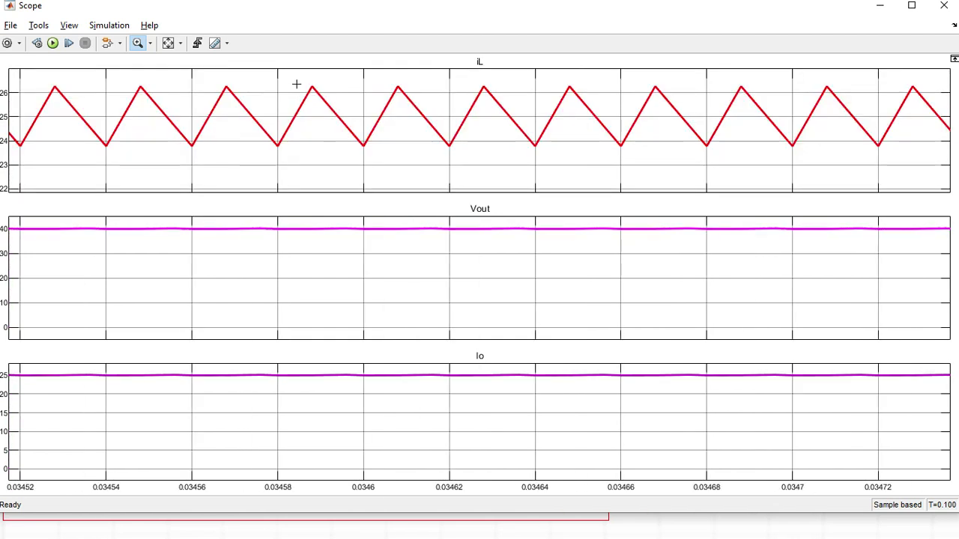
drag(292, 70, 447, 173)
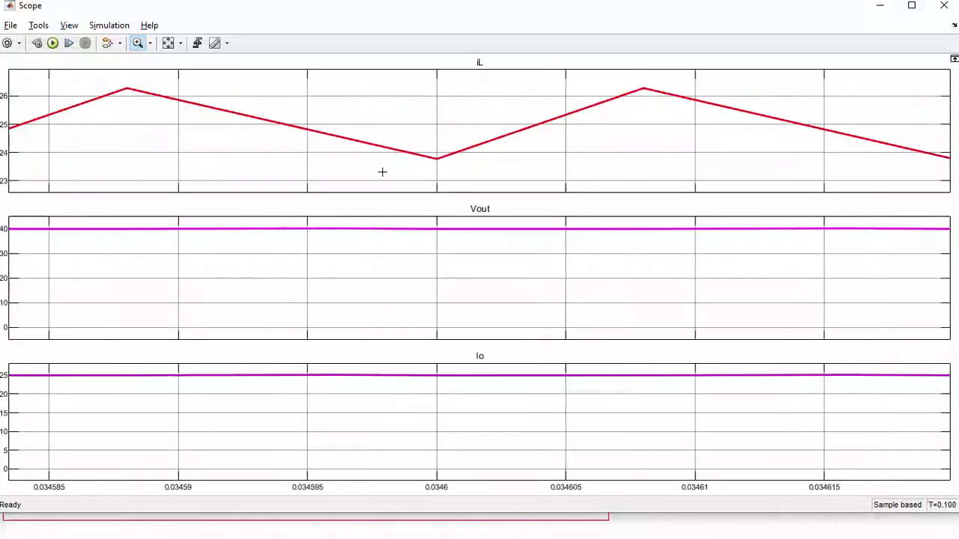
click(168, 42)
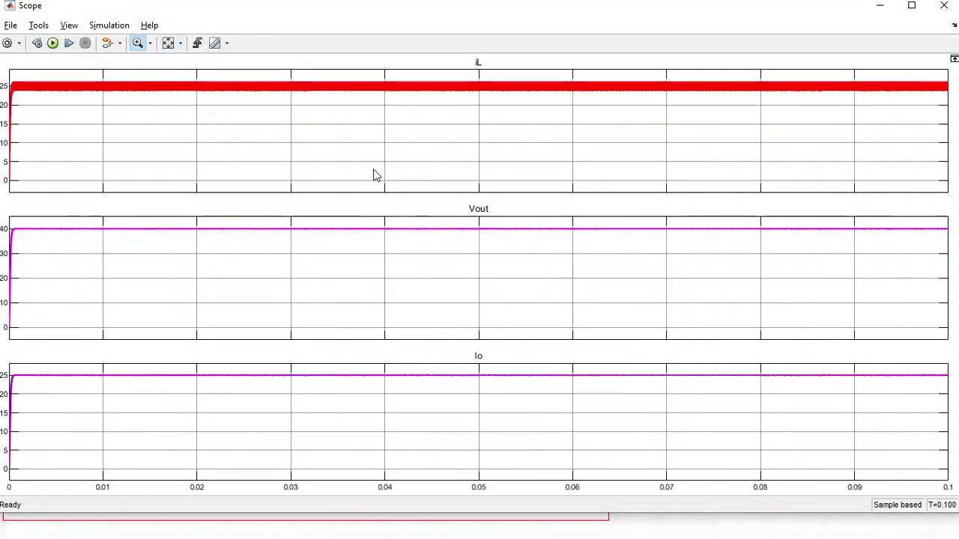
drag(256, 219, 345, 285)
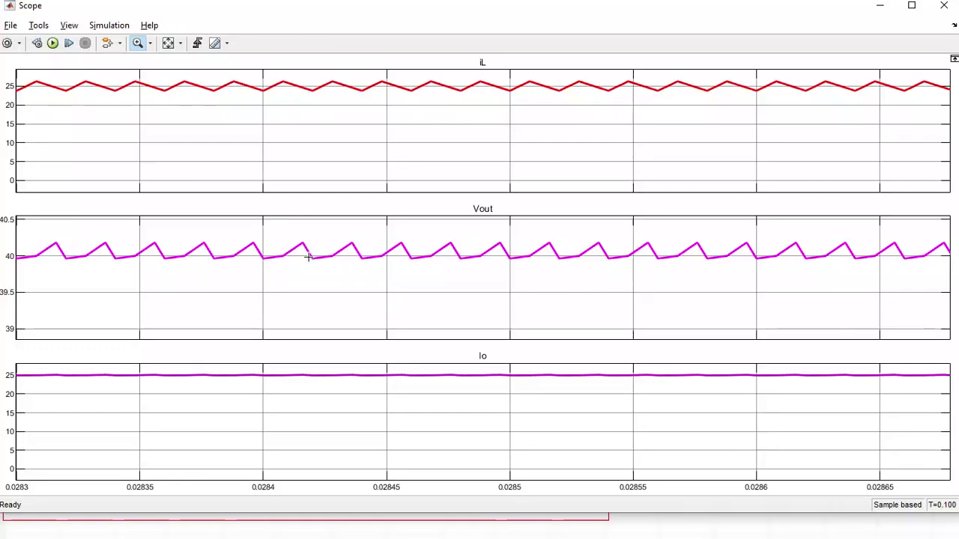
click(946, 8)
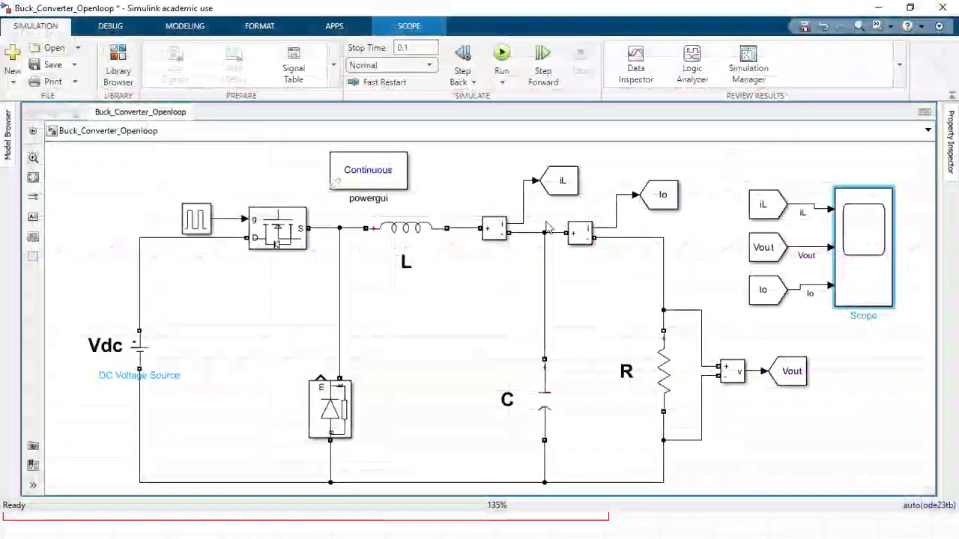
Switch to the WPS Presentation slide show with the buck converter parameters
key(alt+Tab)
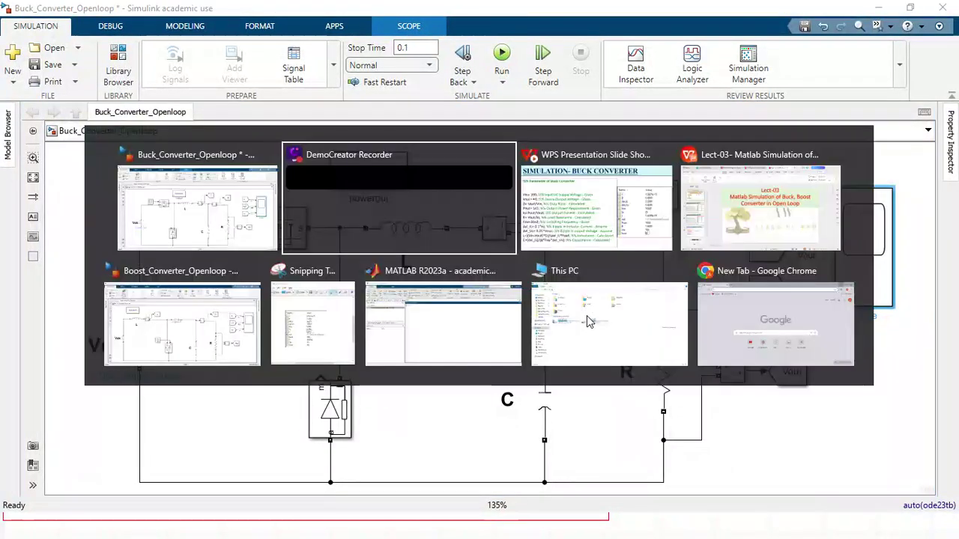
key(alt+Tab)
key(alt+Tab)
key(alt+Tab)
key(alt+Tab)
key(alt+Tab)
key(alt+Tab)
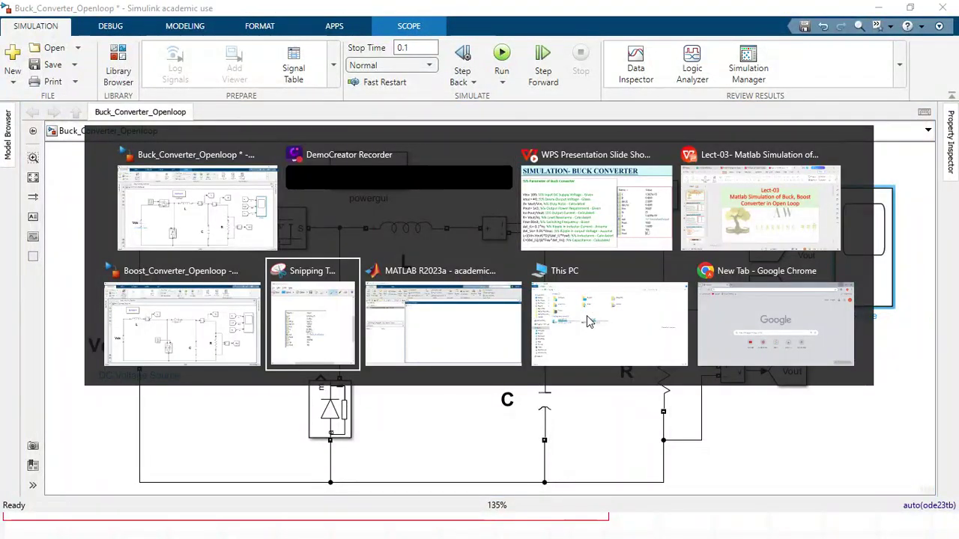
key(alt+Tab)
key(alt+Tab)
key(alt+Tab)
key(alt+Tab)
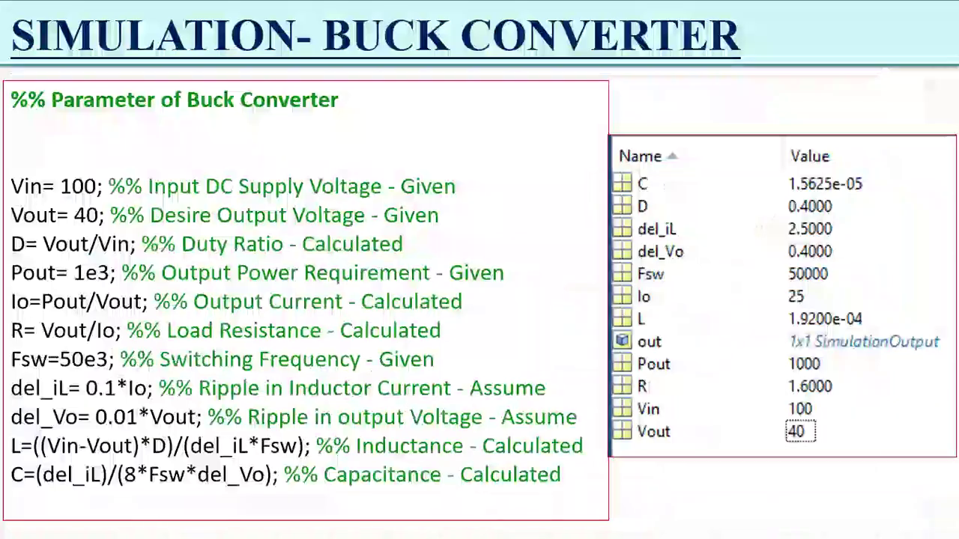
Advance to the boost converter slide and reveal its parameter code and the table of calculated values
click(422, 279)
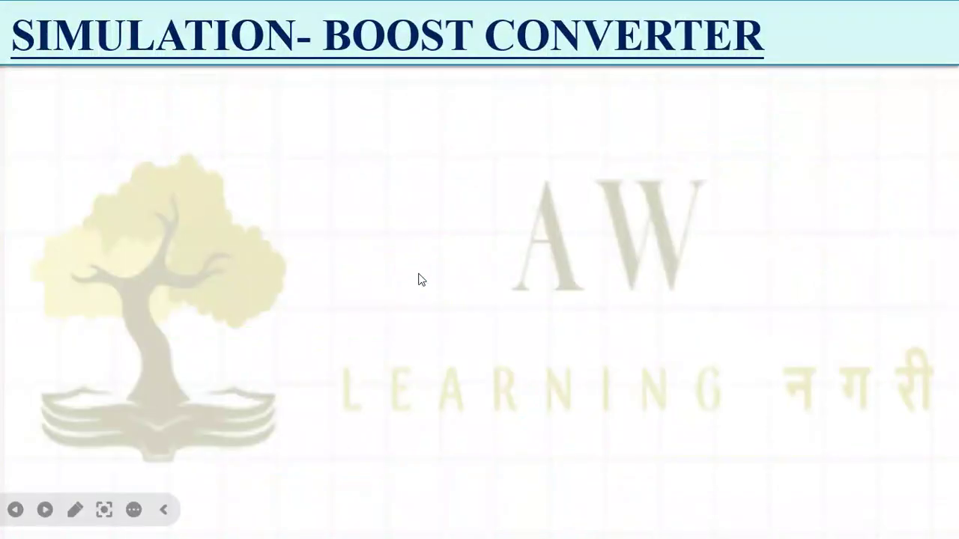
key(Right)
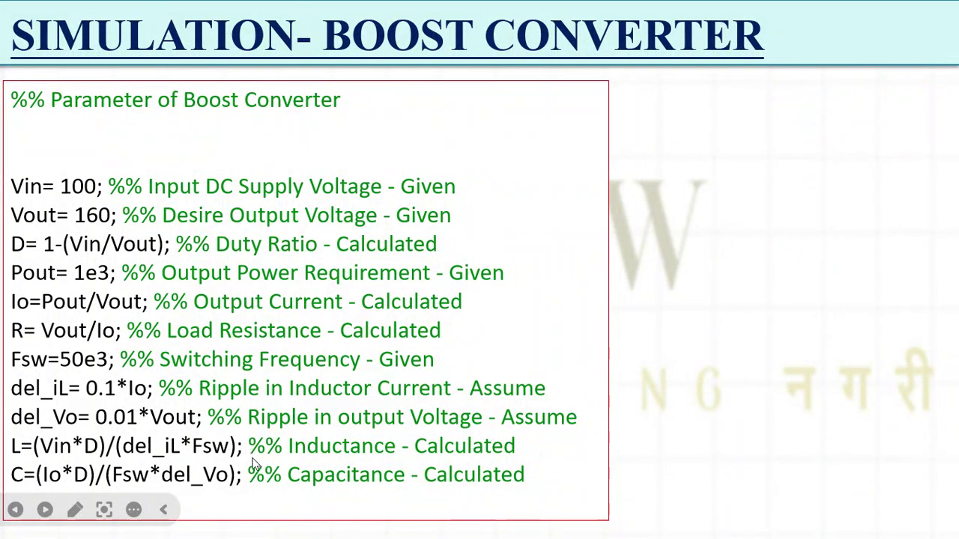
key(Right)
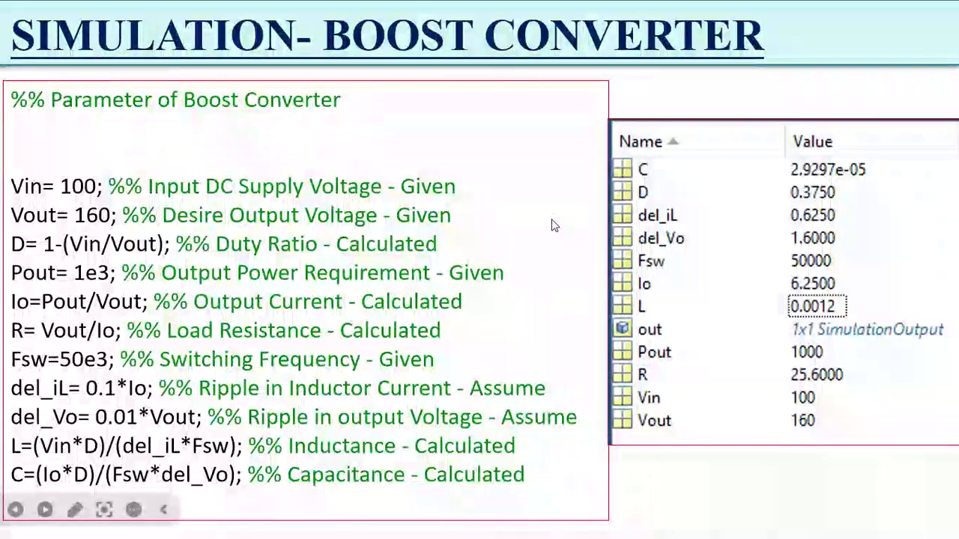
Switch to the Boost_Converter_Openloop model in Simulink and identify its DC voltage source and pulse generator
key(alt+Tab)
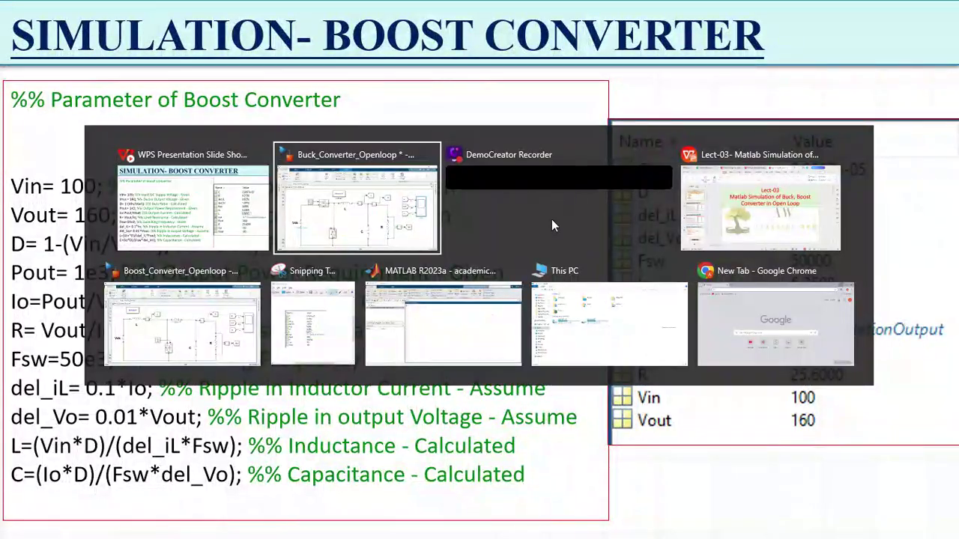
key(alt+Tab)
key(alt+Tab)
key(alt+Tab)
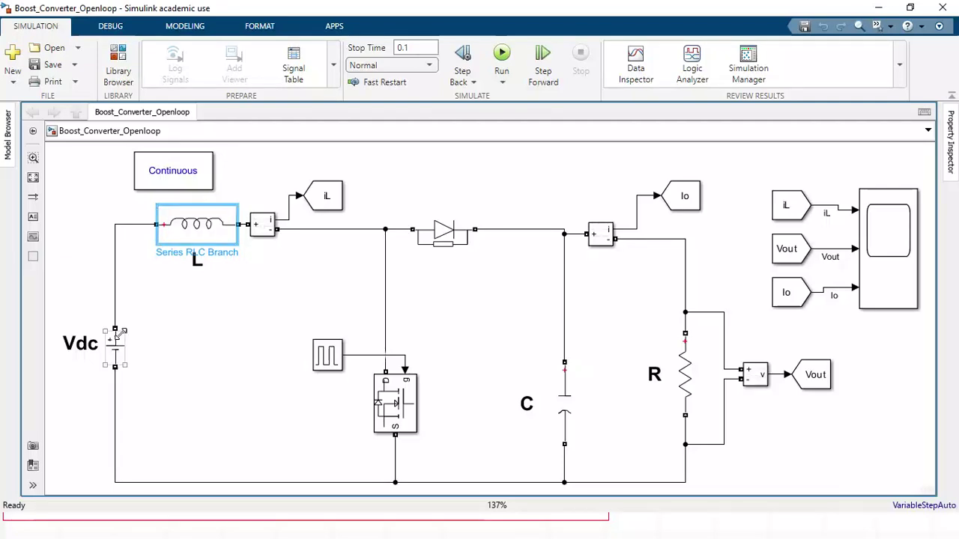
click(117, 343)
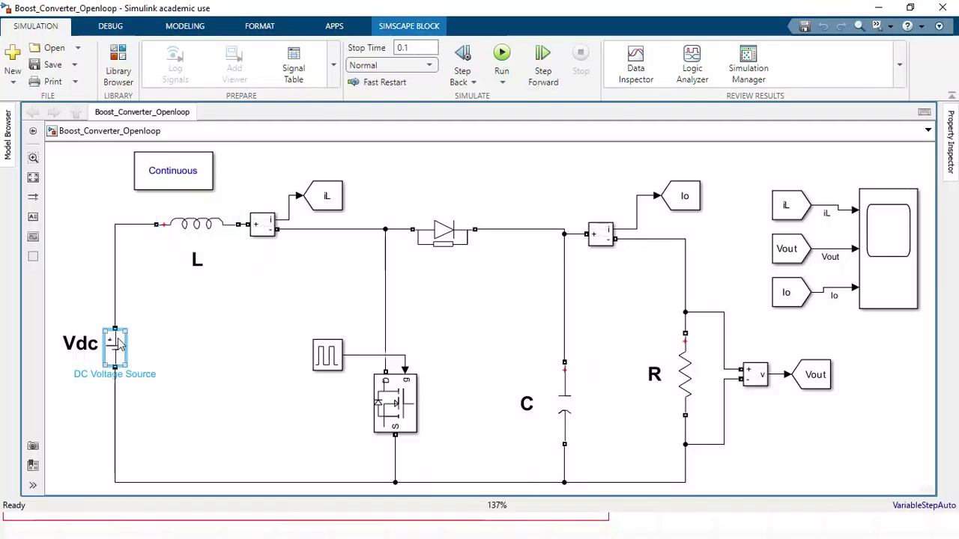
click(330, 359)
click(481, 327)
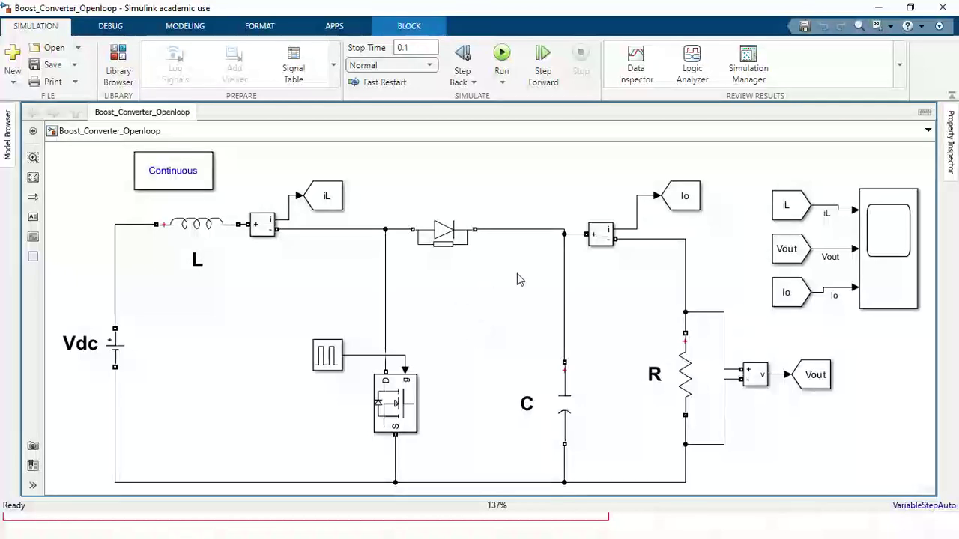
Check the resistance of the load resistor R in the boost converter model and close its parameters unchanged
click(492, 353)
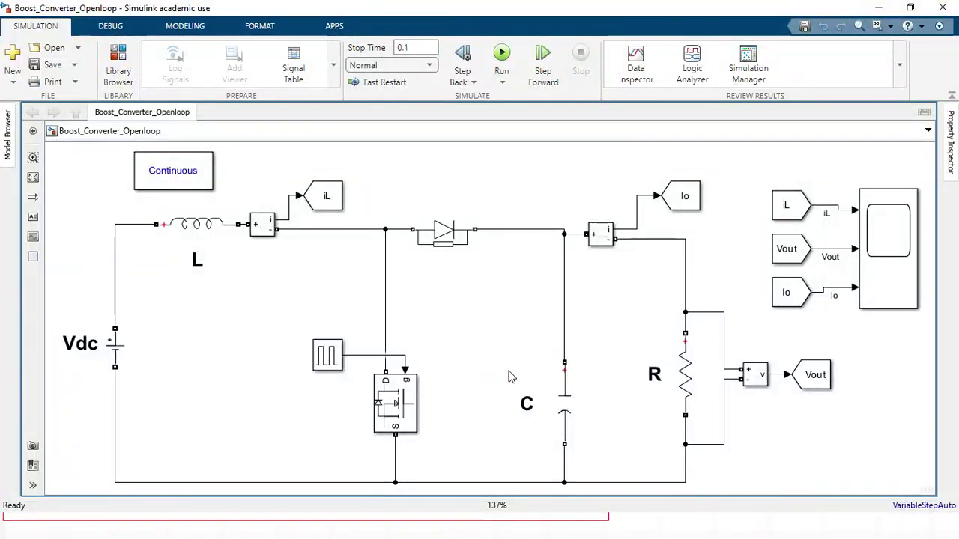
double_click(683, 362)
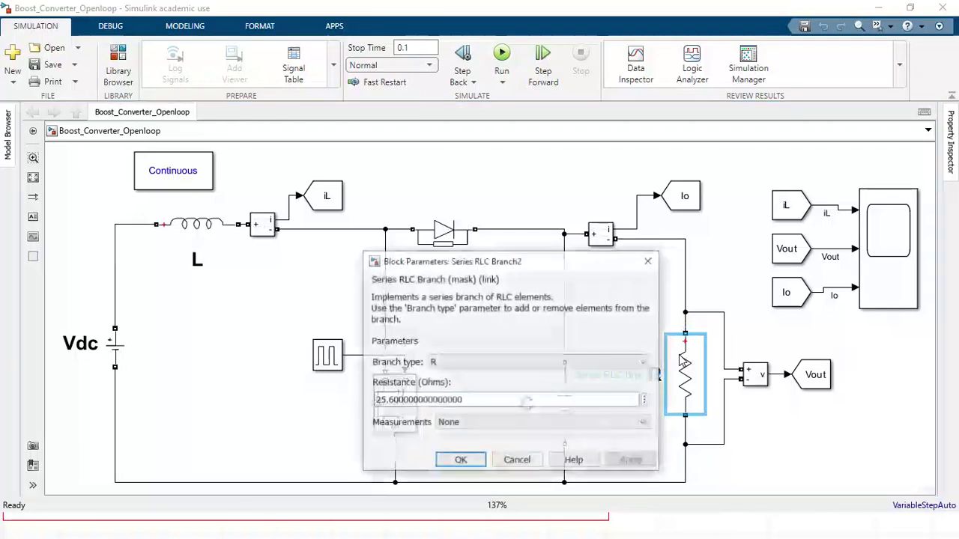
click(647, 264)
click(501, 325)
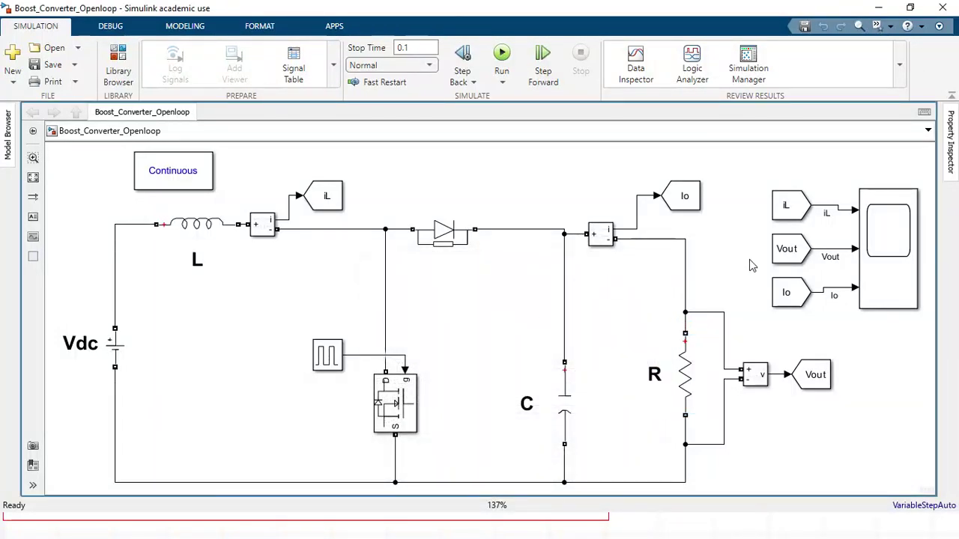
Run the boost converter simulation, examine a close view of the Vout ripple in the scope, and restore the full view
click(504, 55)
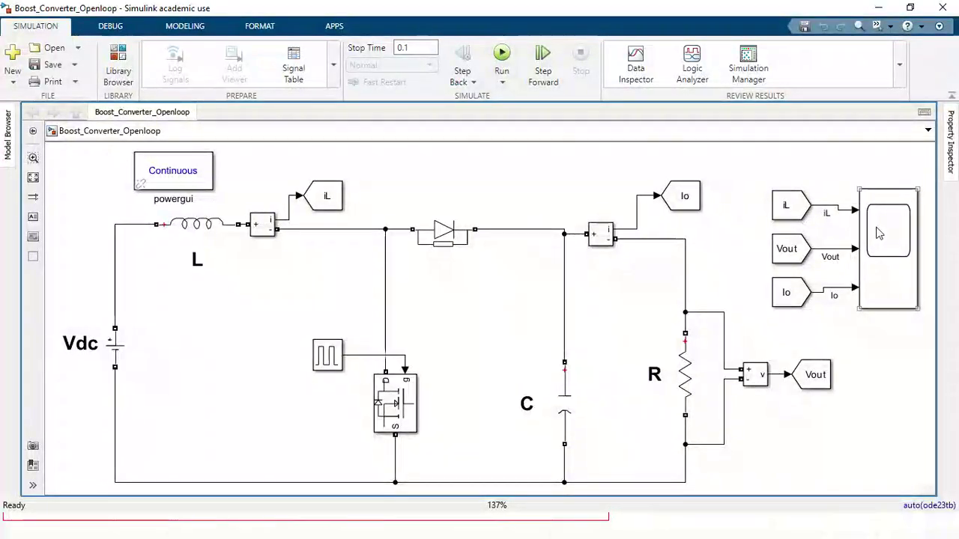
click(879, 234)
double_click(879, 234)
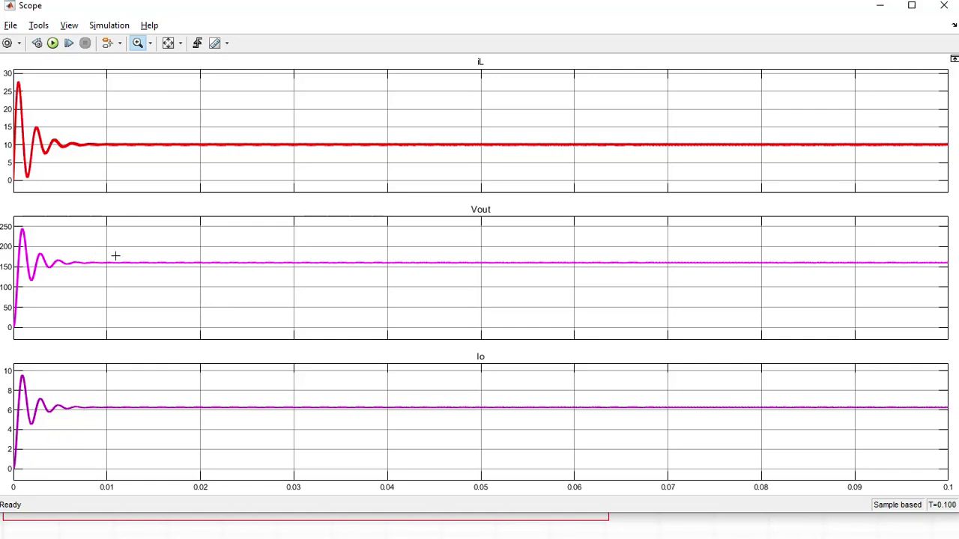
drag(195, 272, 190, 282)
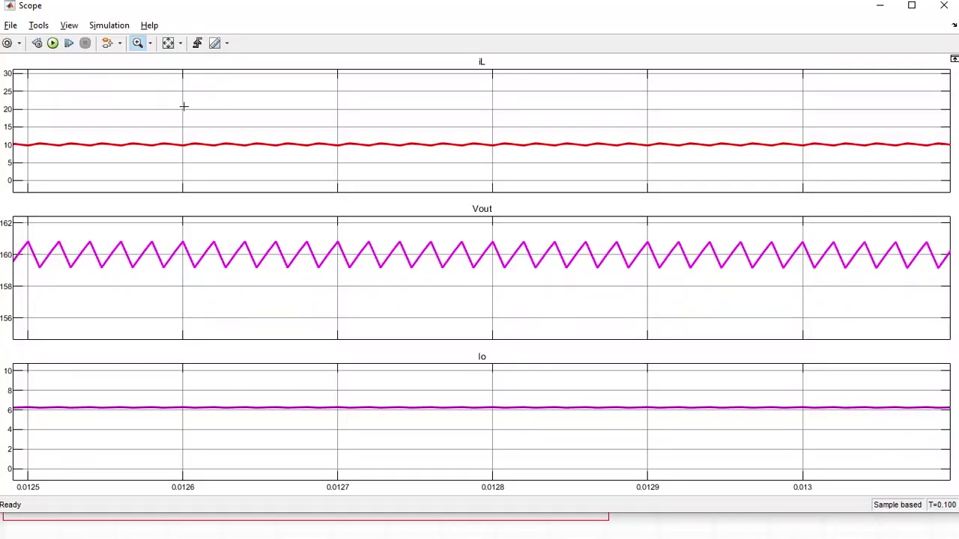
click(168, 43)
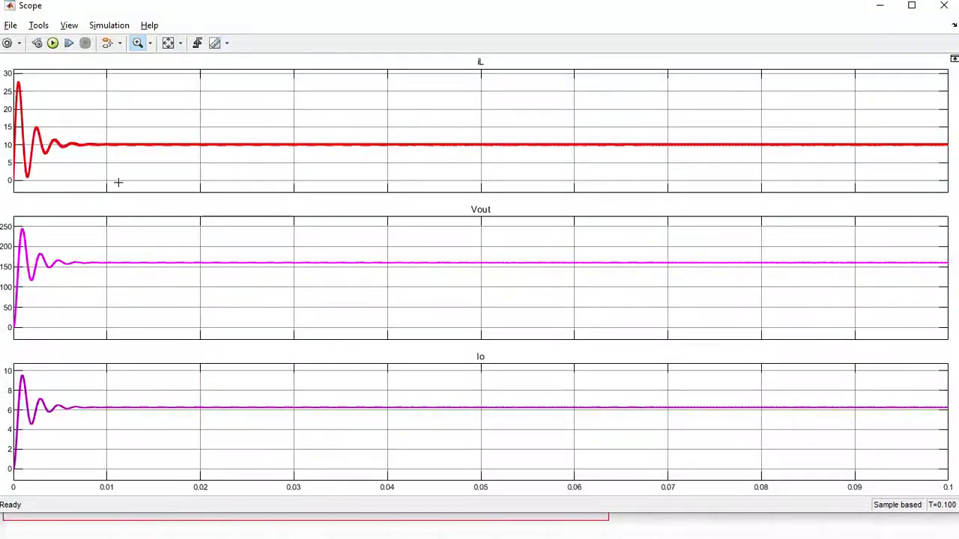
Examine the inductor current ripple over a few switching periods, restore the full view, and close the scope
drag(153, 156, 206, 152)
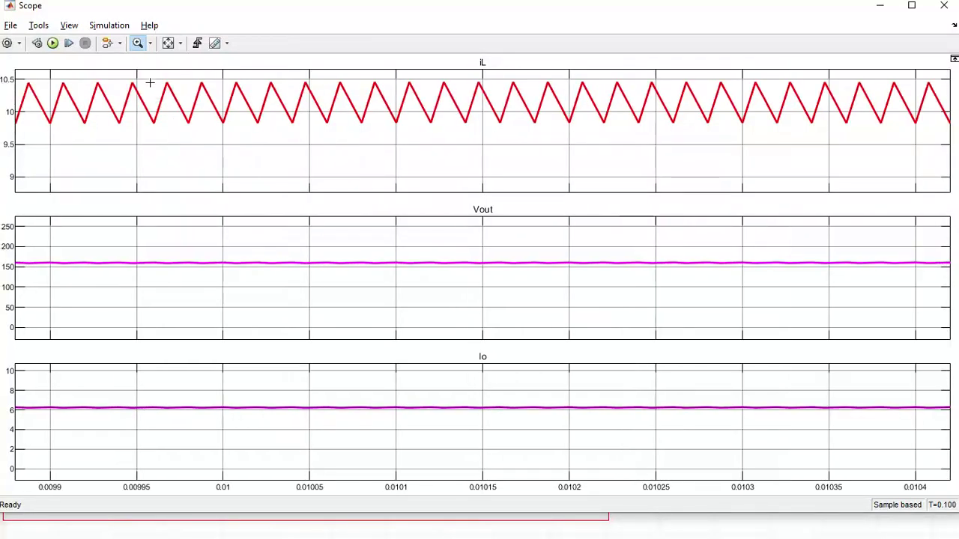
drag(150, 75, 284, 143)
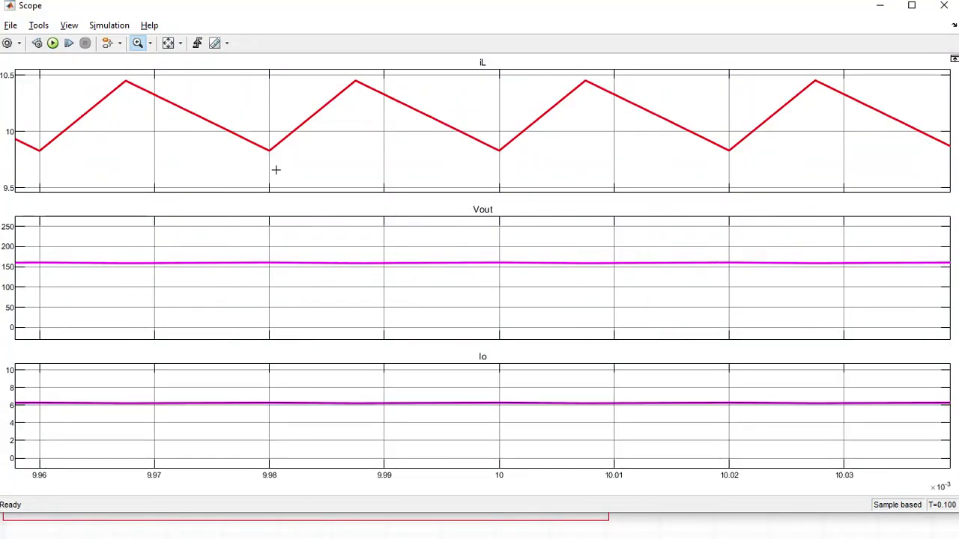
click(168, 43)
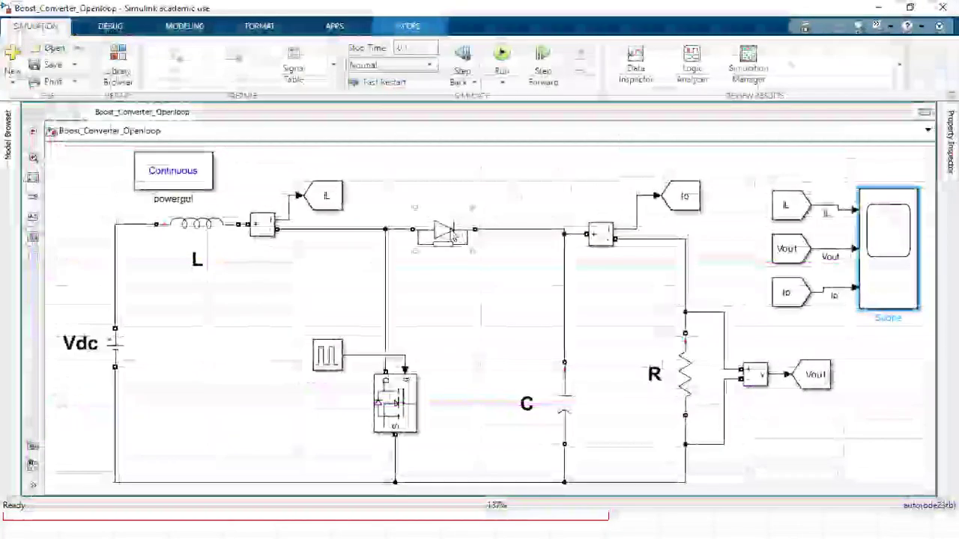
click(945, 6)
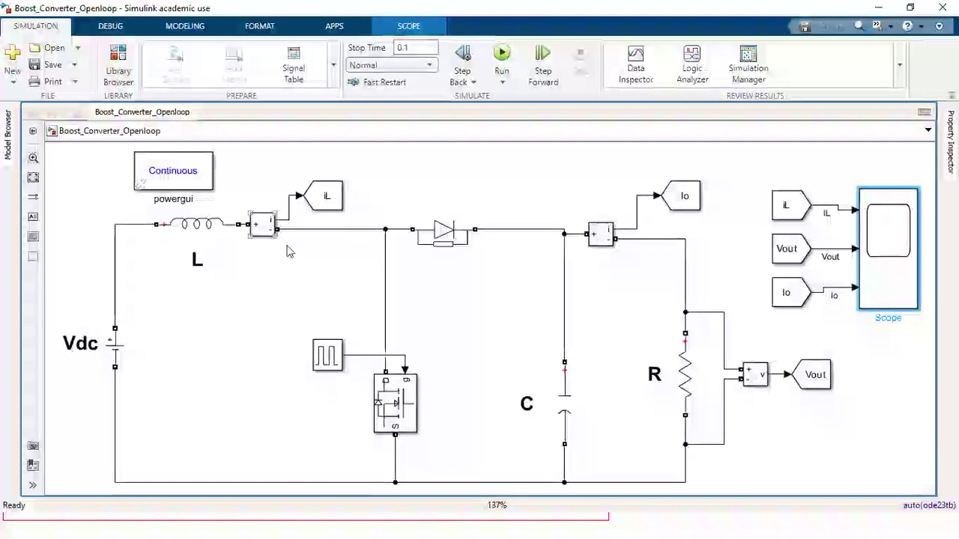
Review the pulse generator's period and pulse width settings and close its parameters
double_click(328, 355)
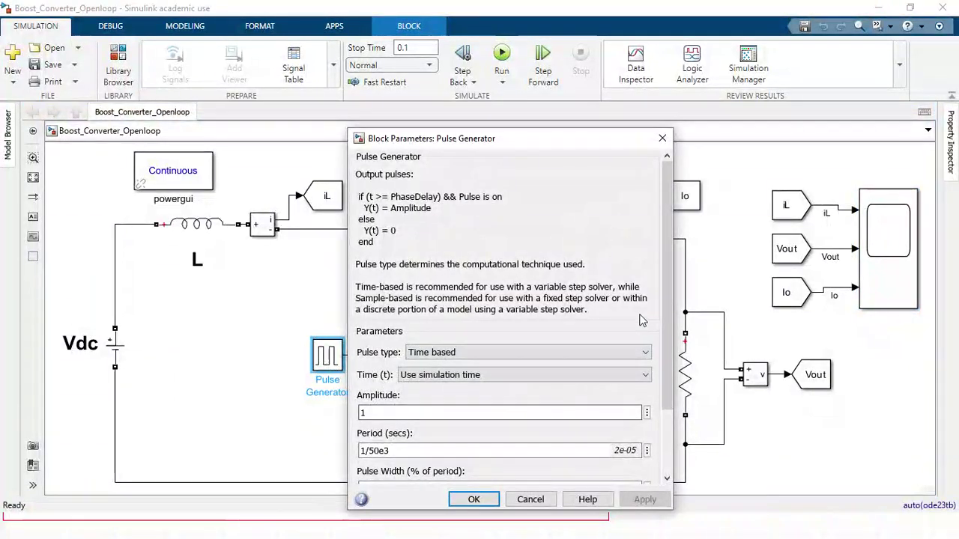
drag(666, 309, 665, 364)
click(395, 380)
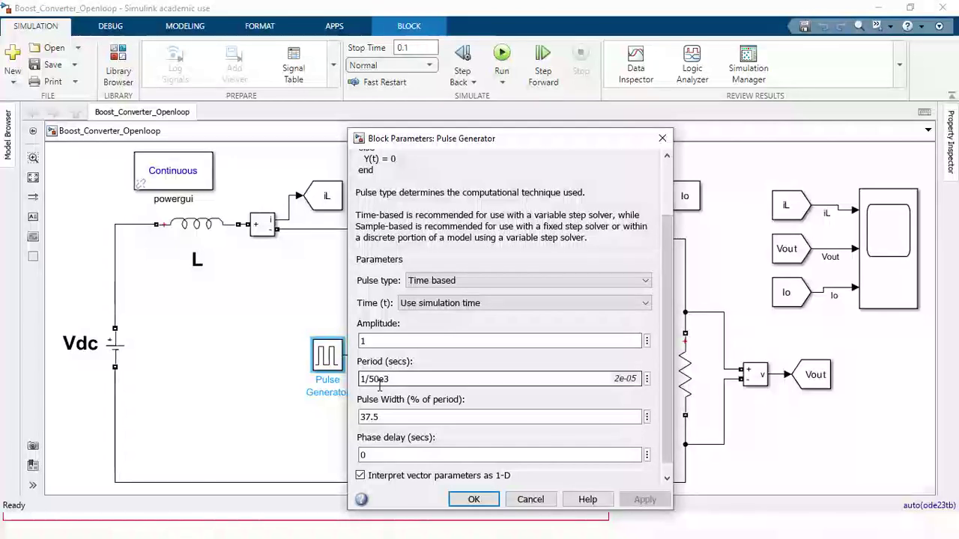
click(381, 418)
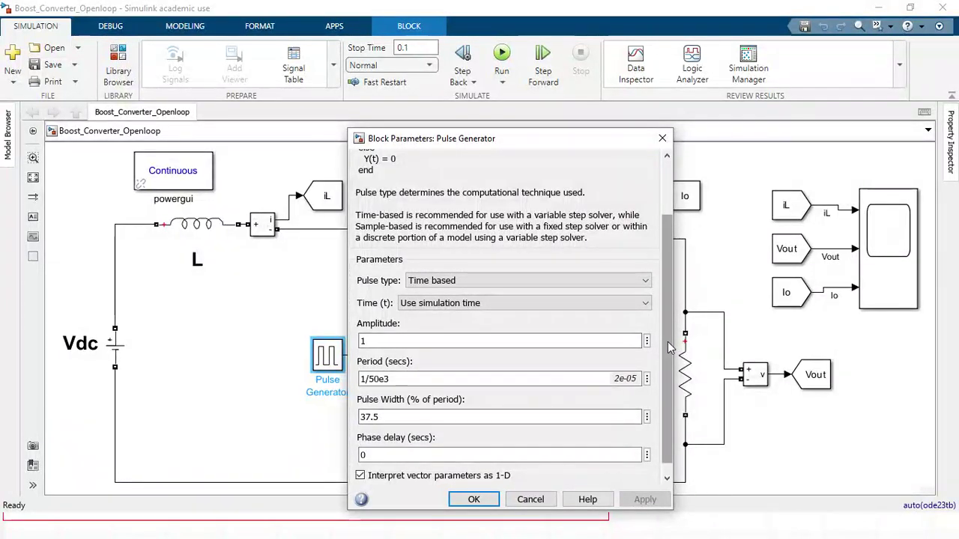
scroll(669, 363, down, 1)
click(475, 499)
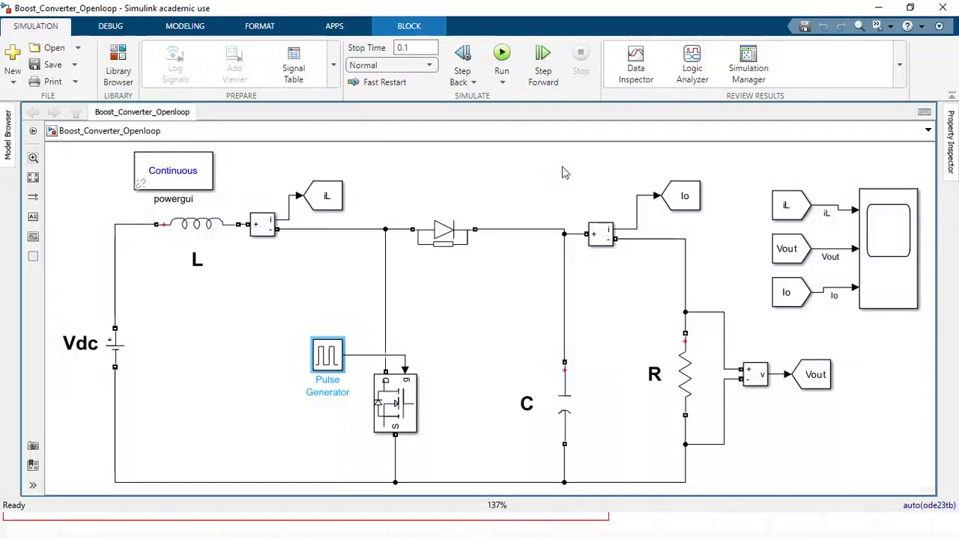
Switch to the WPS Presentation slide show and advance past the boost converter parameters to the slide on the open-loop system problem
key(alt+Tab)
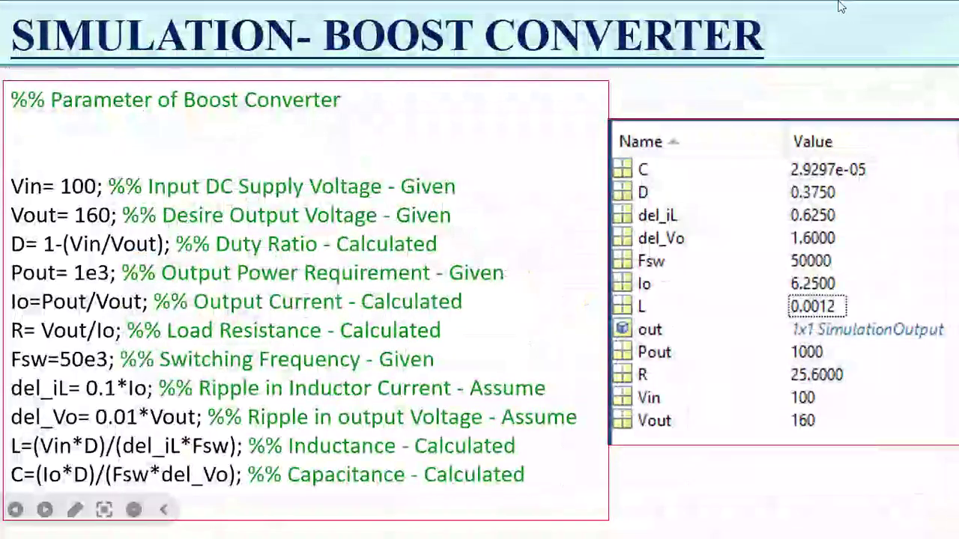
click(670, 289)
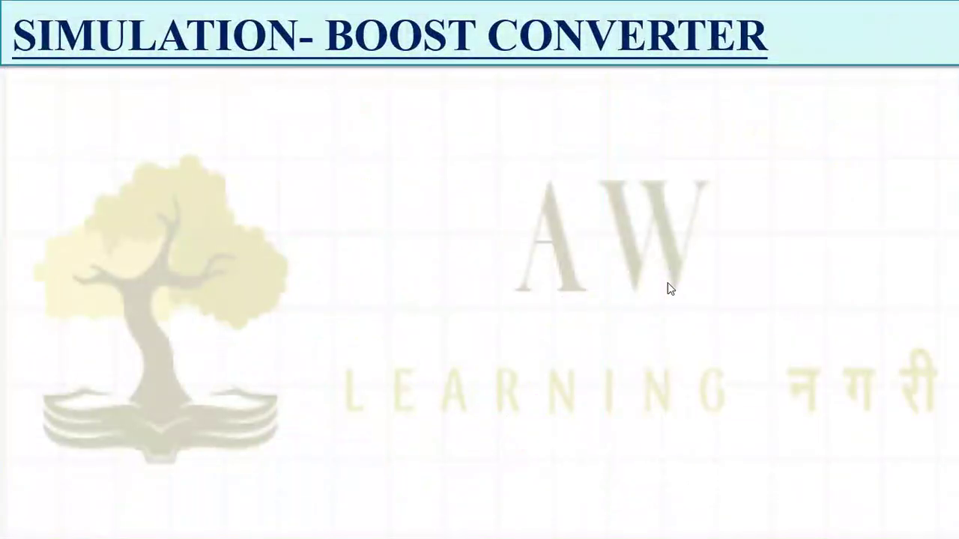
click(654, 279)
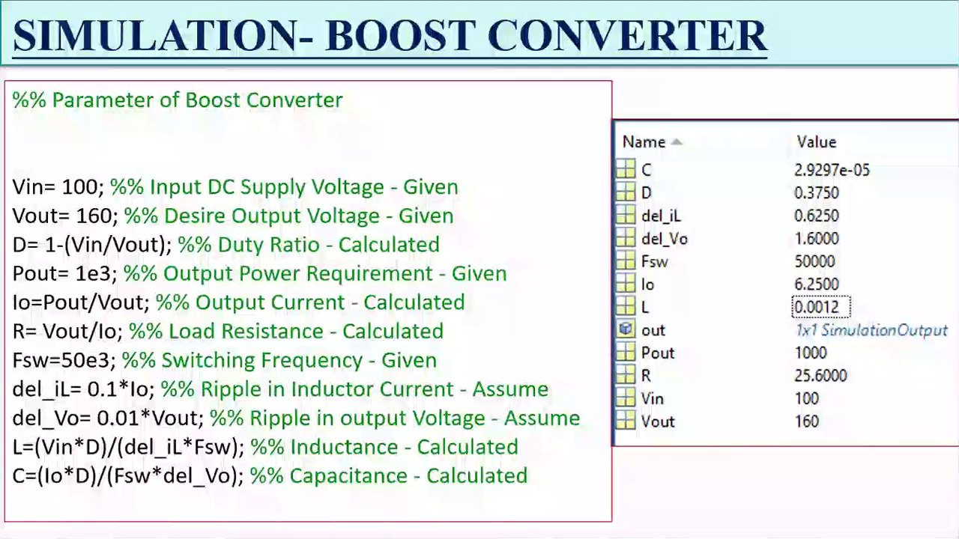
key(Right)
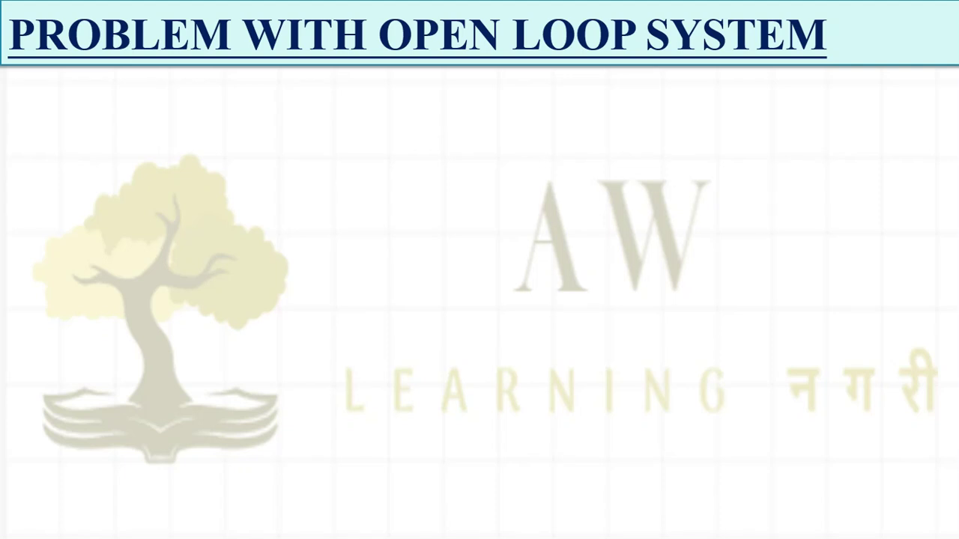
Switch to the Boost_Converter_Openloop model in Simulink and set the DC voltage source amplitude to 90 V
key(alt+Tab)
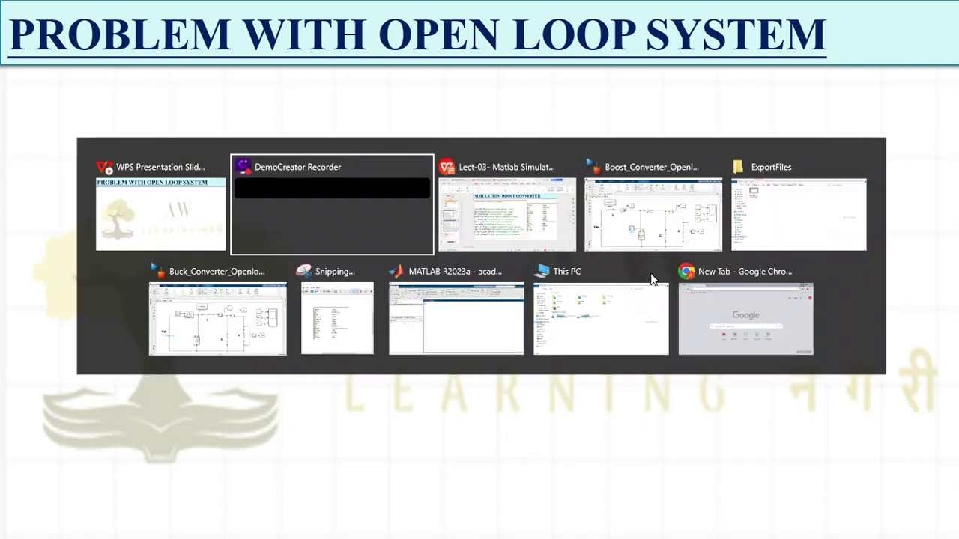
key(alt+Tab)
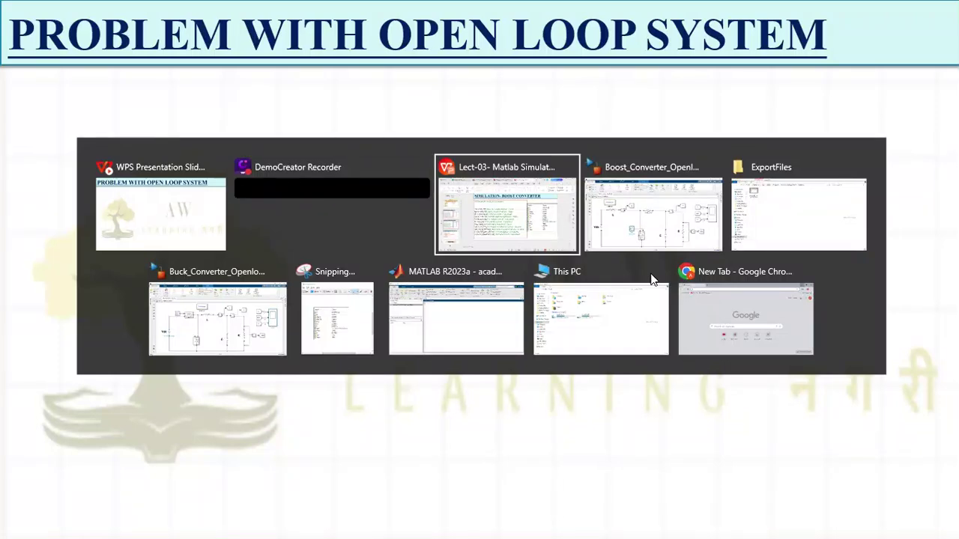
key(alt+Tab)
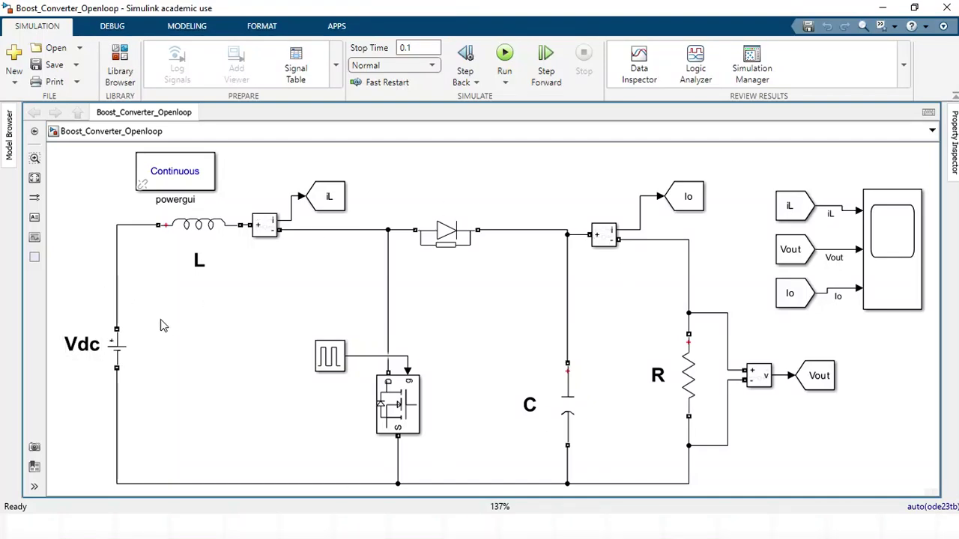
double_click(116, 358)
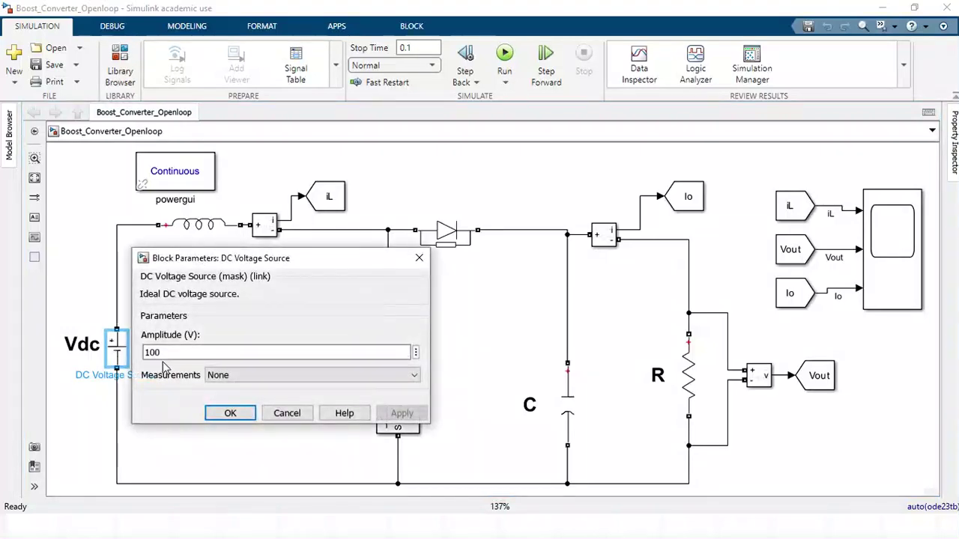
double_click(167, 352)
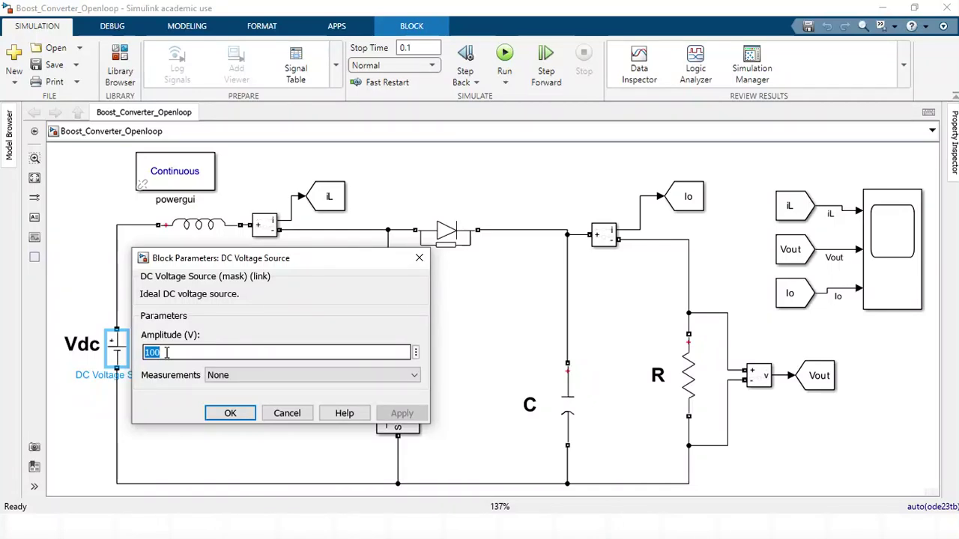
text(90)
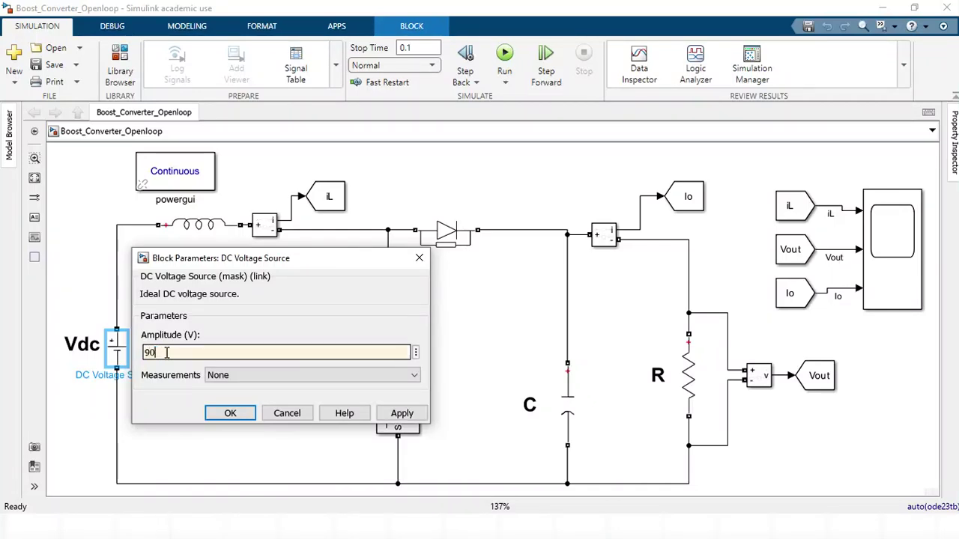
click(224, 413)
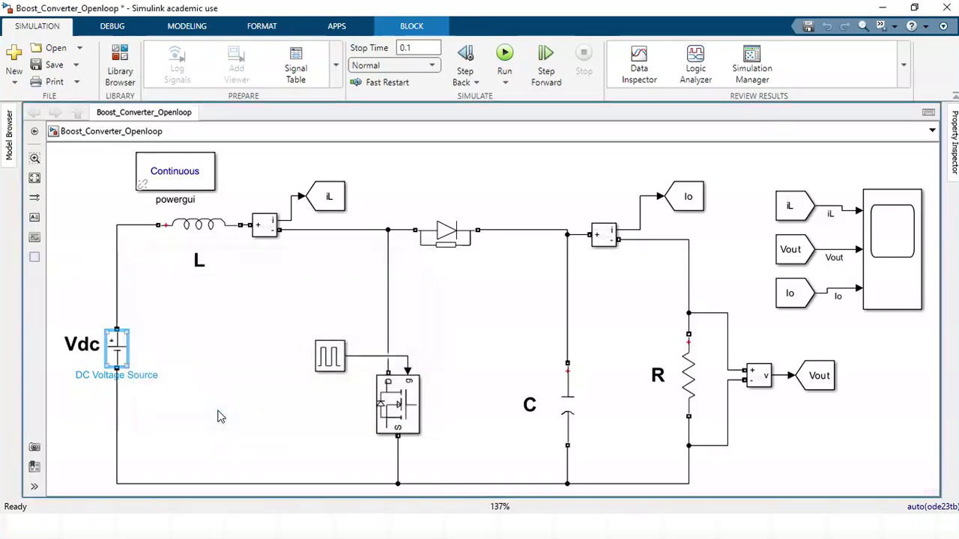
Run the simulation with the reduced input voltage, examine the Vout level and ripple in the scope, and close it
click(505, 54)
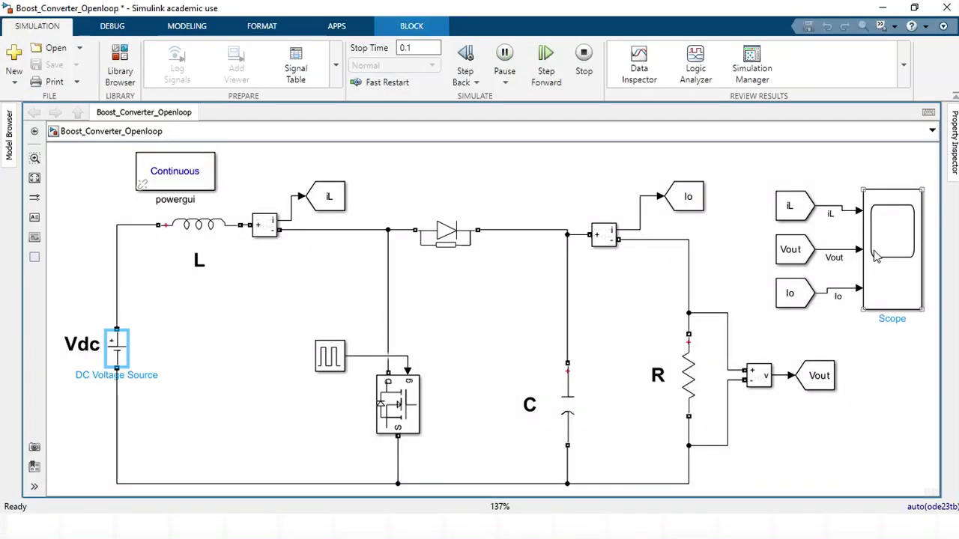
double_click(876, 257)
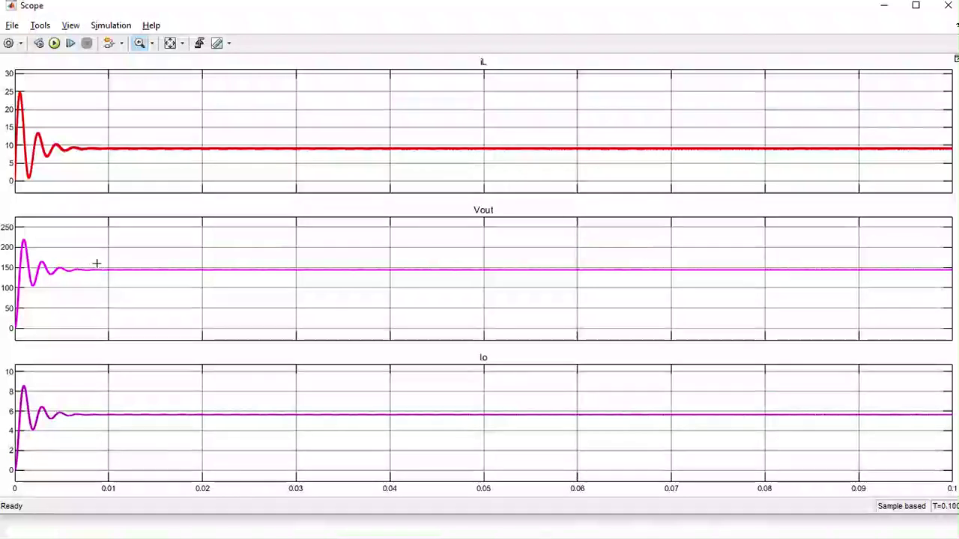
drag(111, 263, 168, 281)
drag(125, 253, 260, 307)
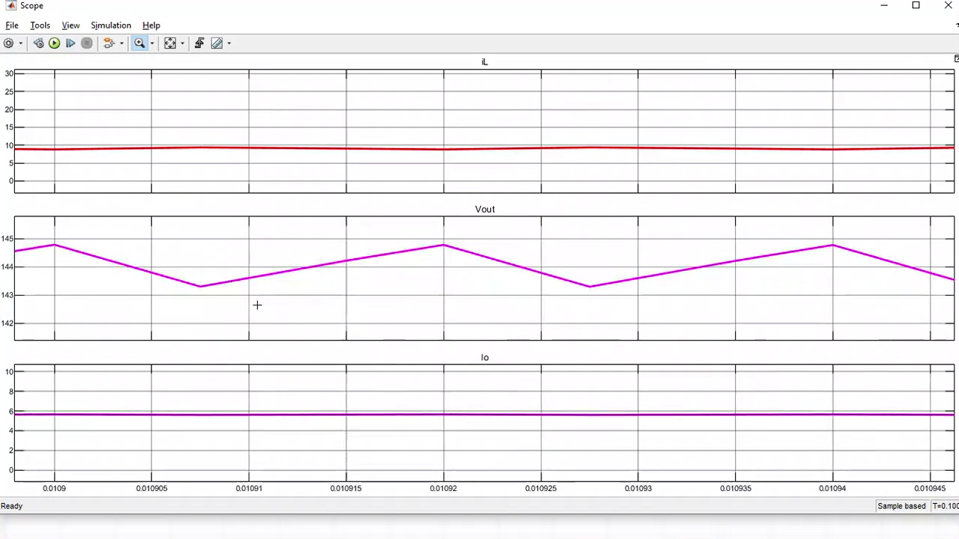
click(170, 43)
drag(161, 255, 228, 284)
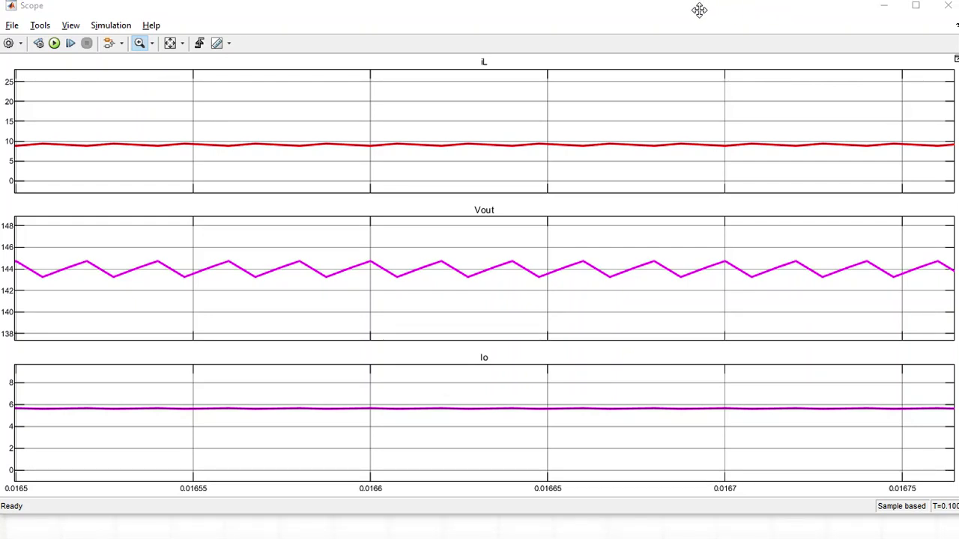
click(949, 9)
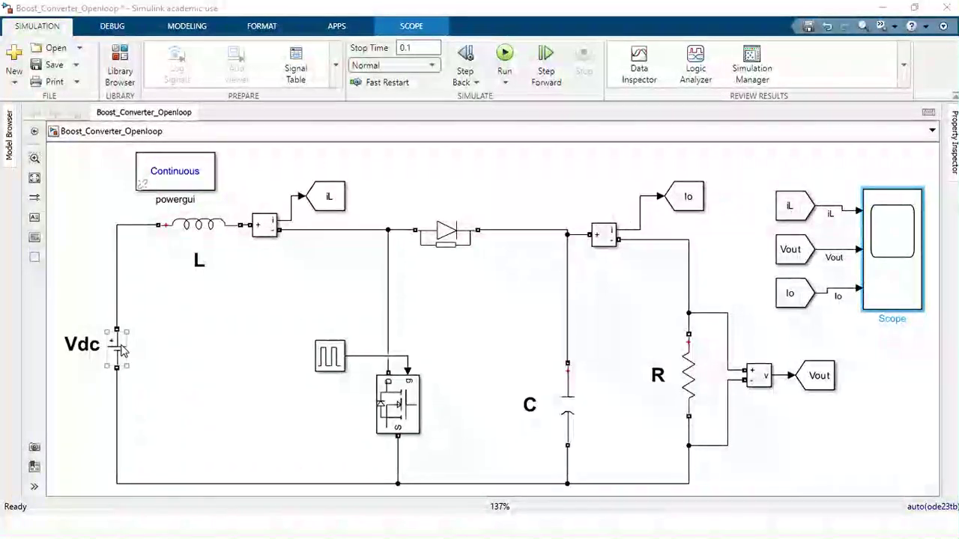
Set the DC voltage source amplitude to 110 V and deselect the source
double_click(118, 347)
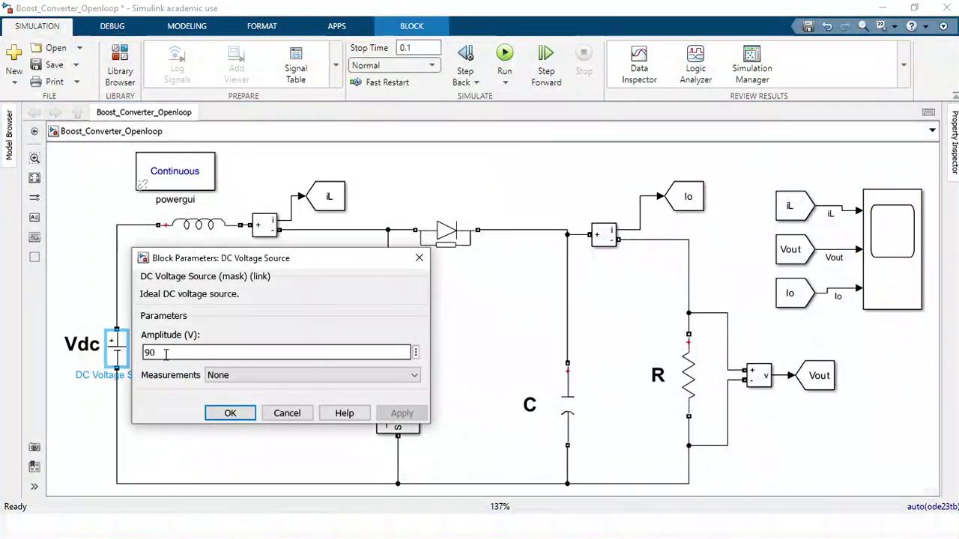
text(11)
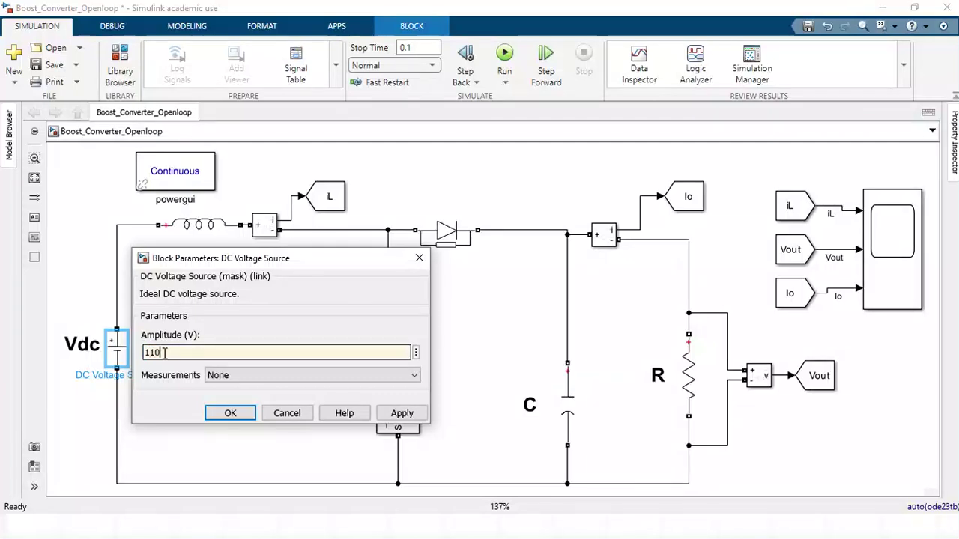
text(0)
click(210, 416)
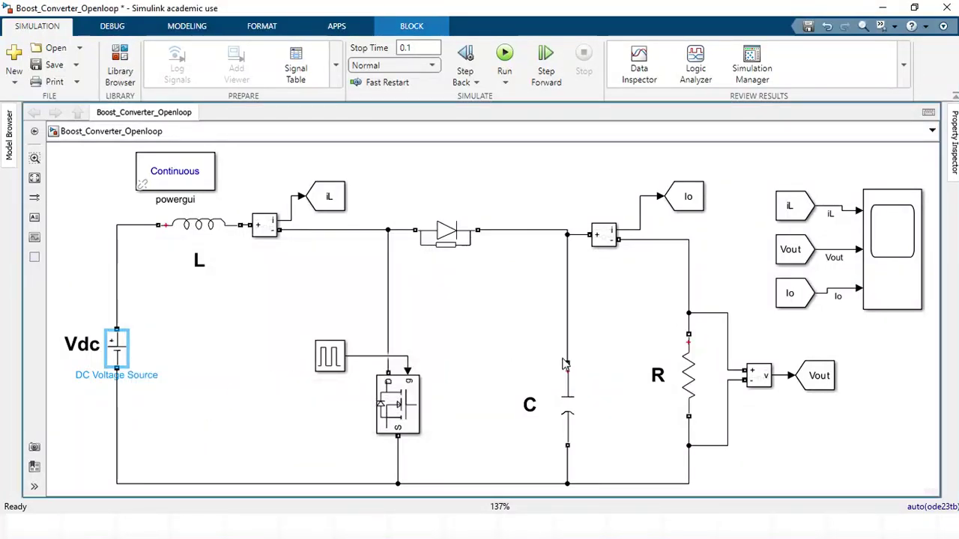
click(536, 325)
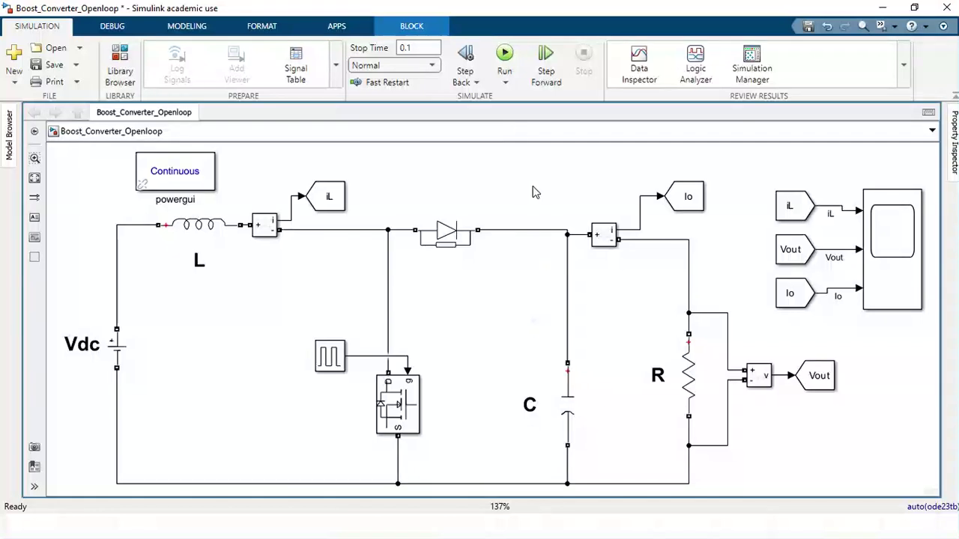
Run the simulation with the raised input voltage, examine the Vout level and ripple up close in the scope, and close it
click(504, 53)
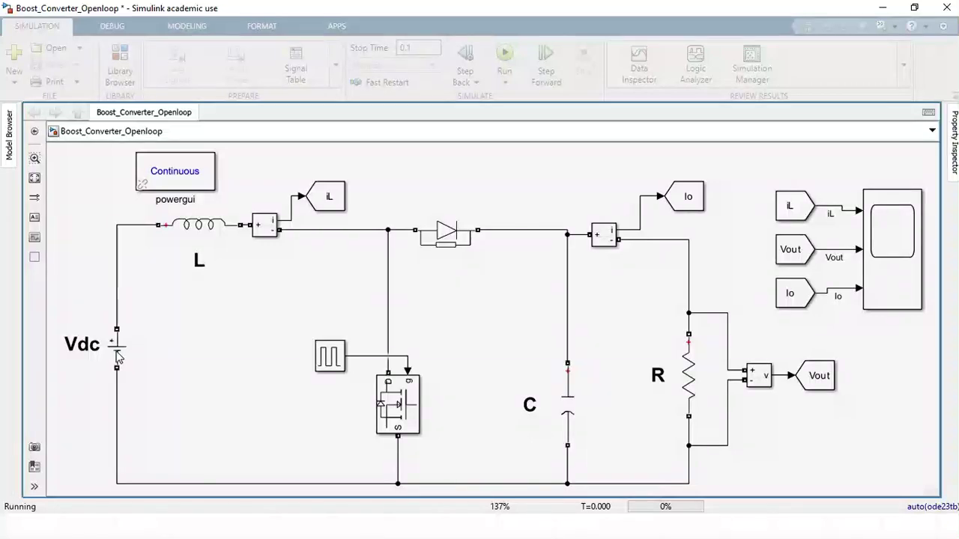
click(889, 236)
double_click(889, 236)
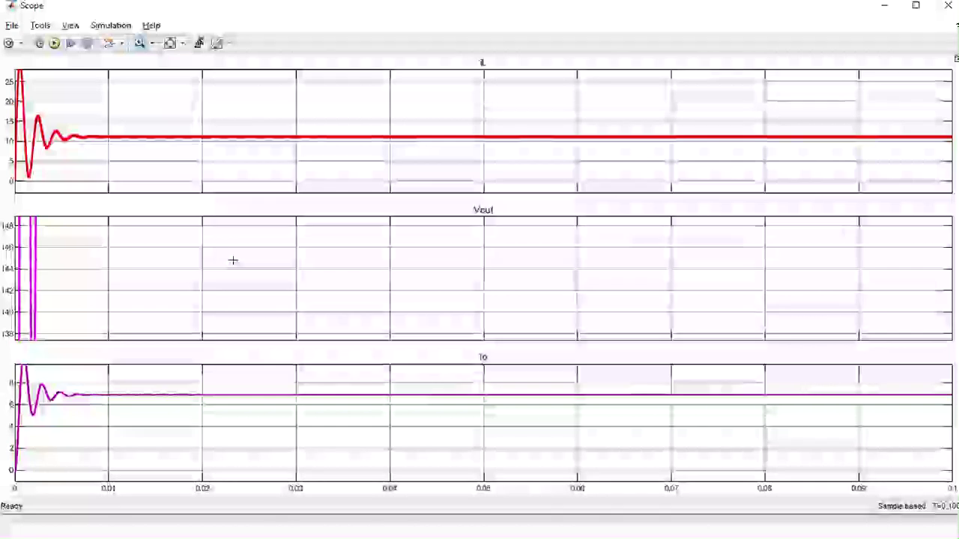
click(169, 46)
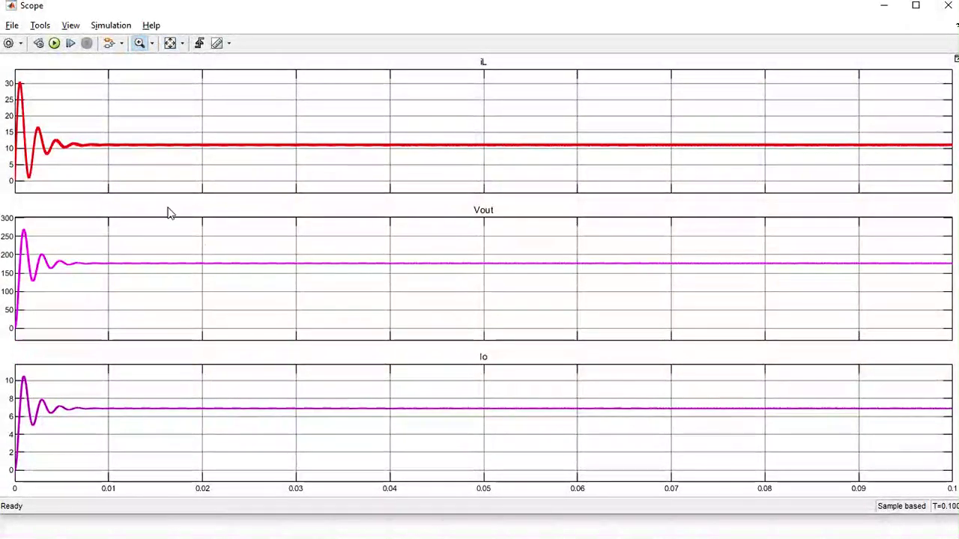
drag(119, 254, 192, 284)
drag(125, 247, 165, 271)
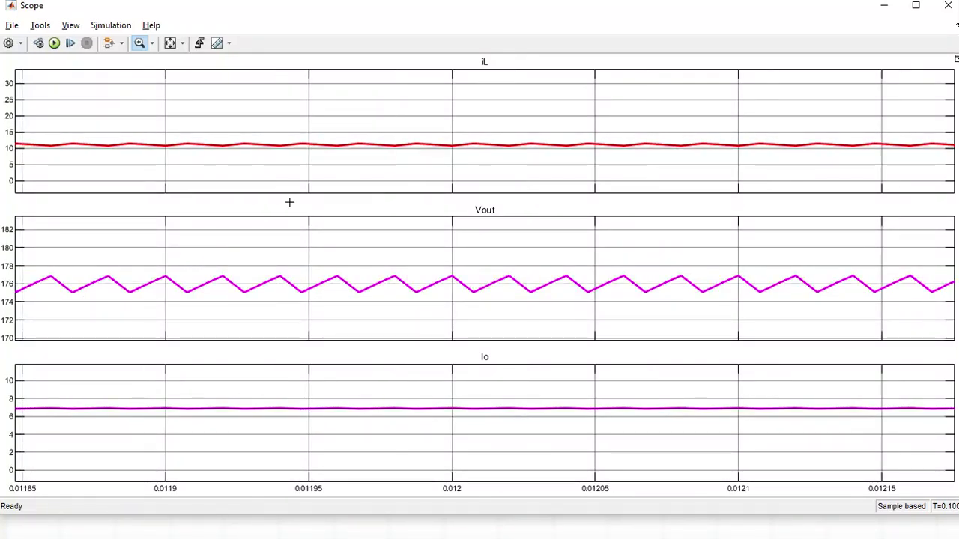
click(948, 5)
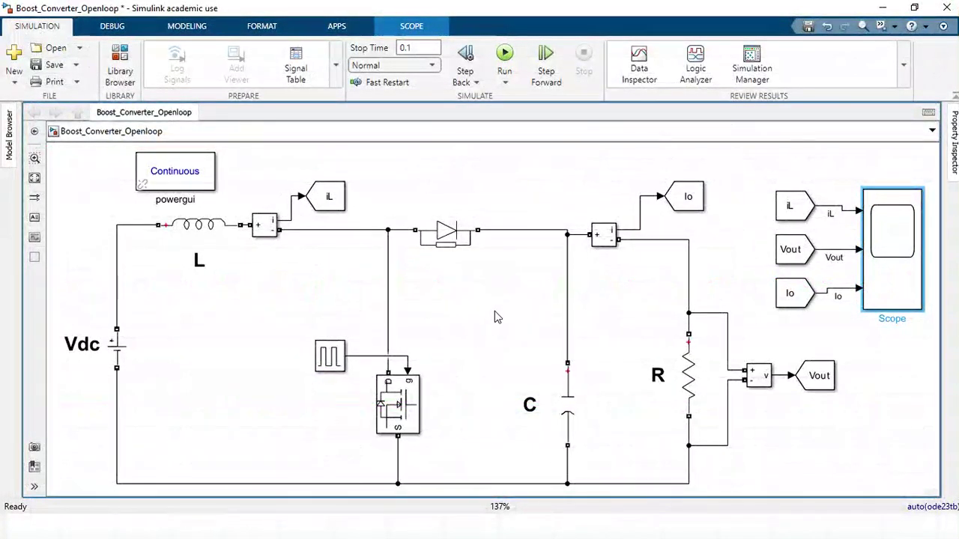
Set the DC voltage source amplitude to 100 V
double_click(120, 347)
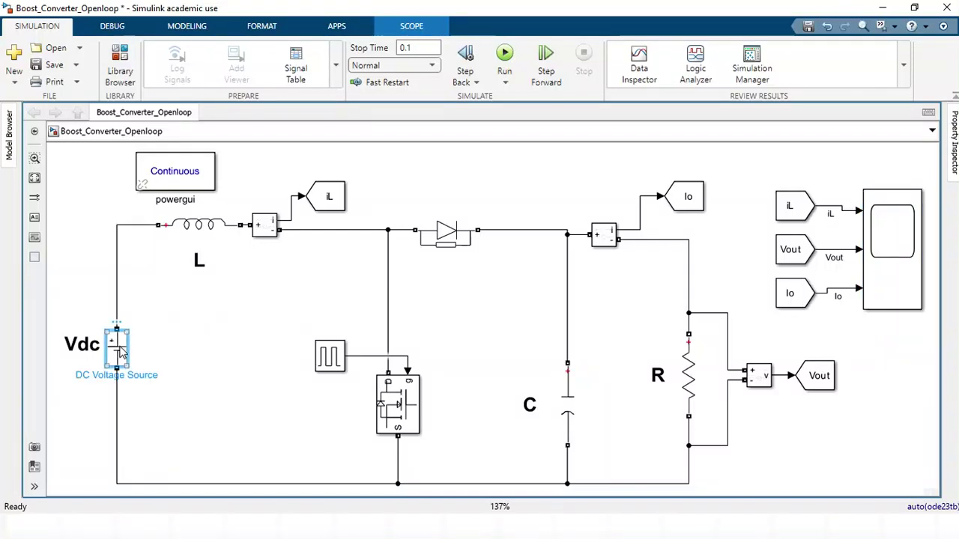
double_click(159, 353)
text(100)
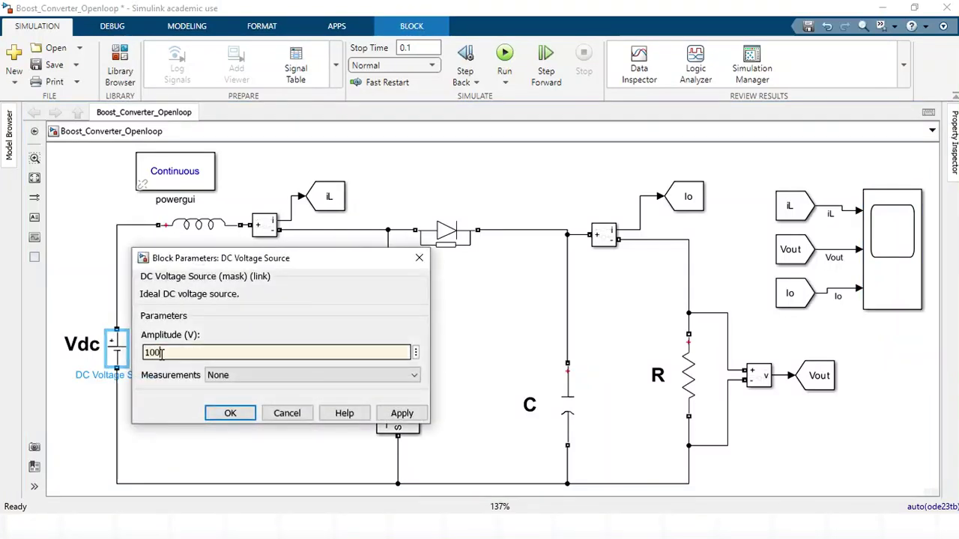
click(227, 413)
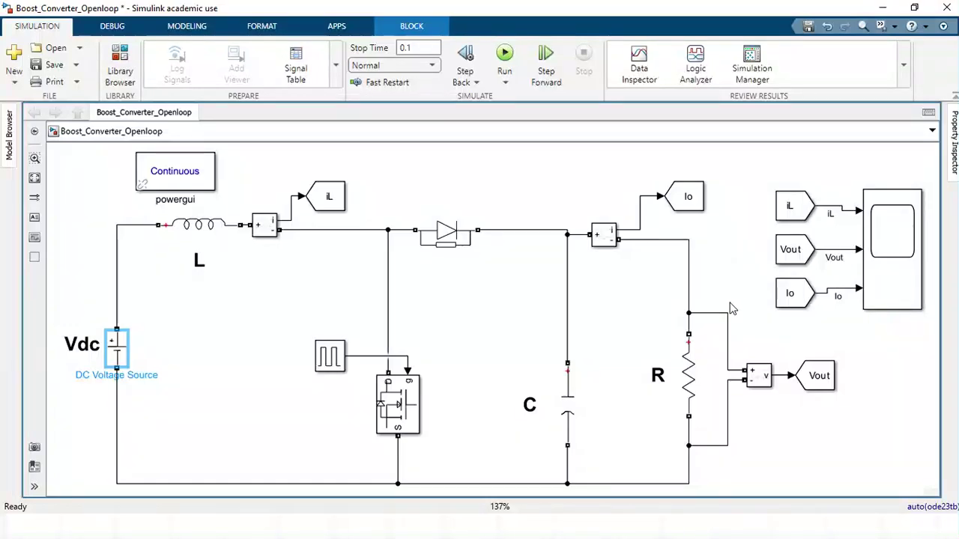
Increase the load resistor R by 5 ohms by setting its resistance to 25.600000000000000+5
double_click(689, 375)
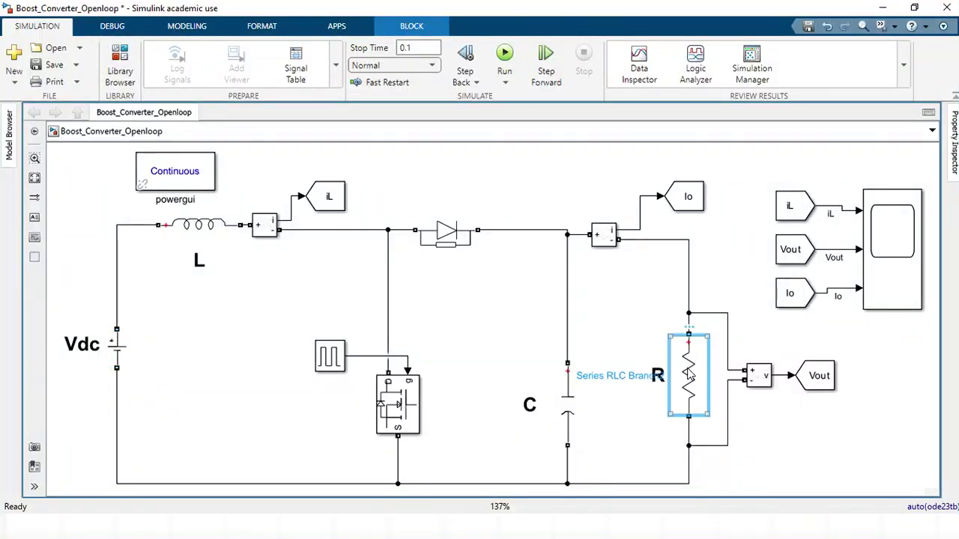
double_click(478, 403)
click(478, 402)
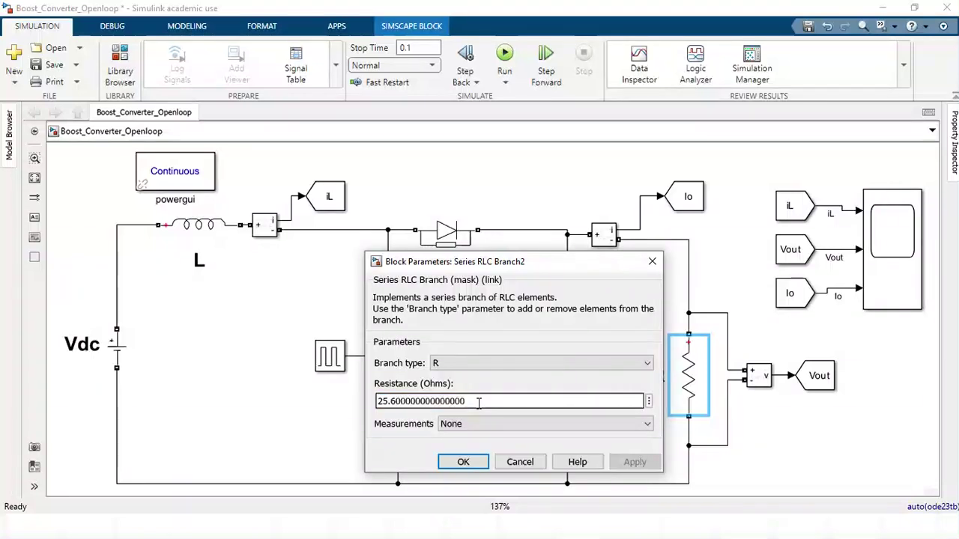
text(+)
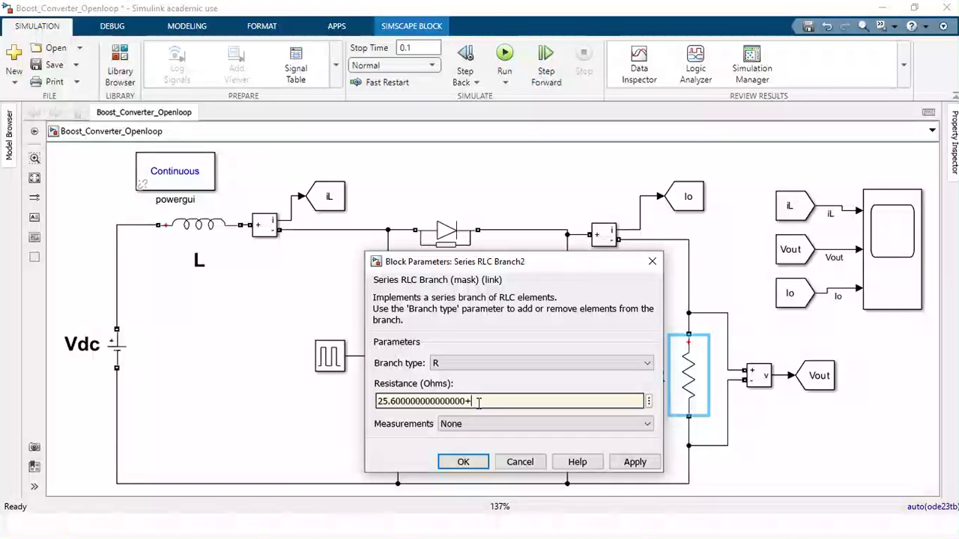
text(5)
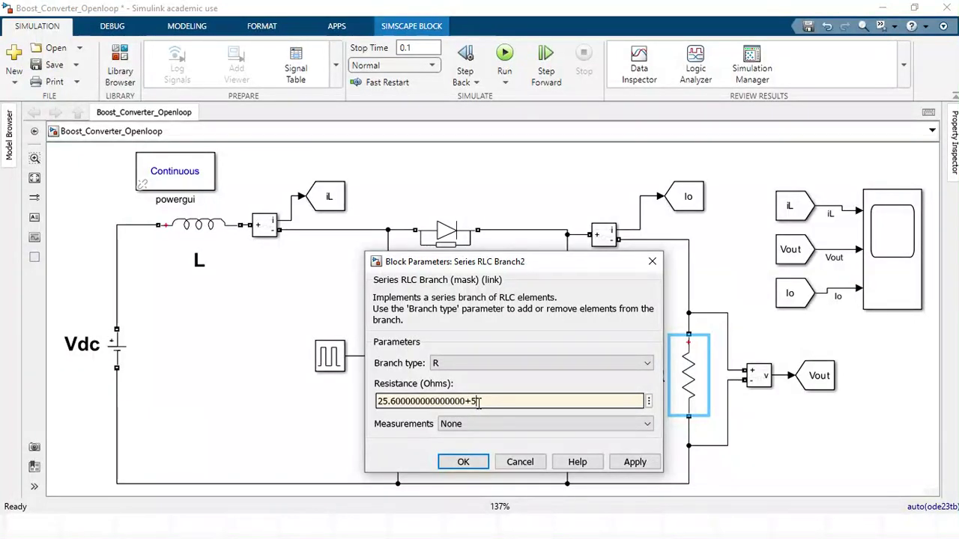
click(463, 462)
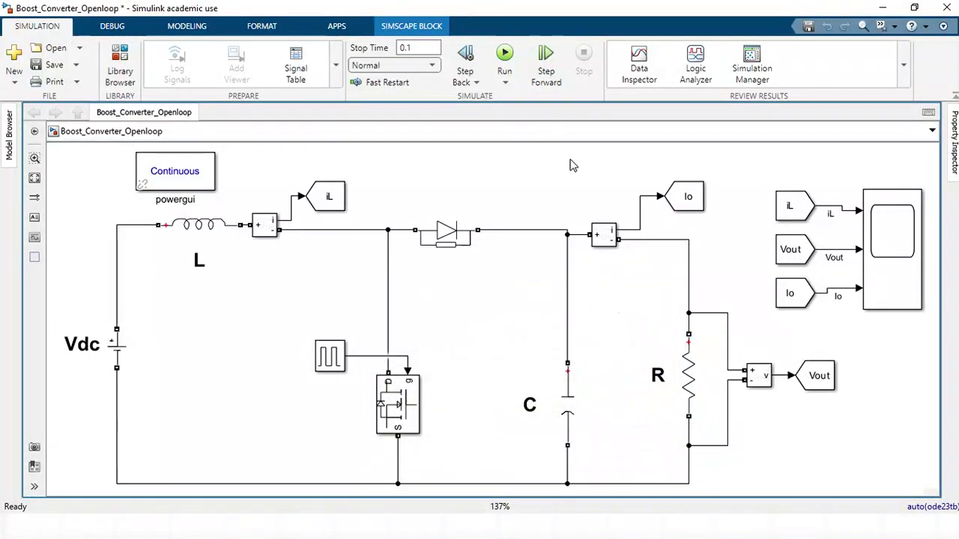
Run the simulation with the increased load resistance, examine the Vout ripple and the full waveforms in the scope, and close it
click(513, 60)
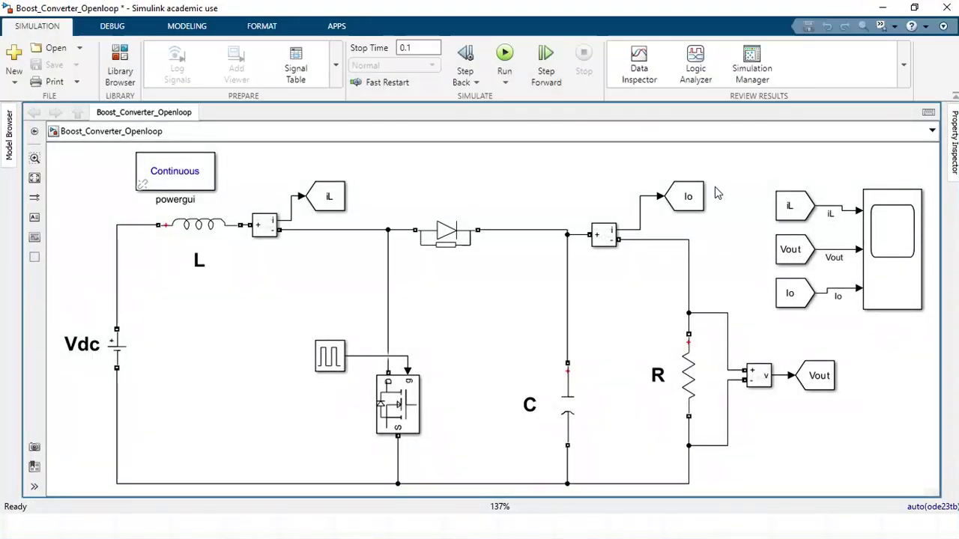
double_click(903, 238)
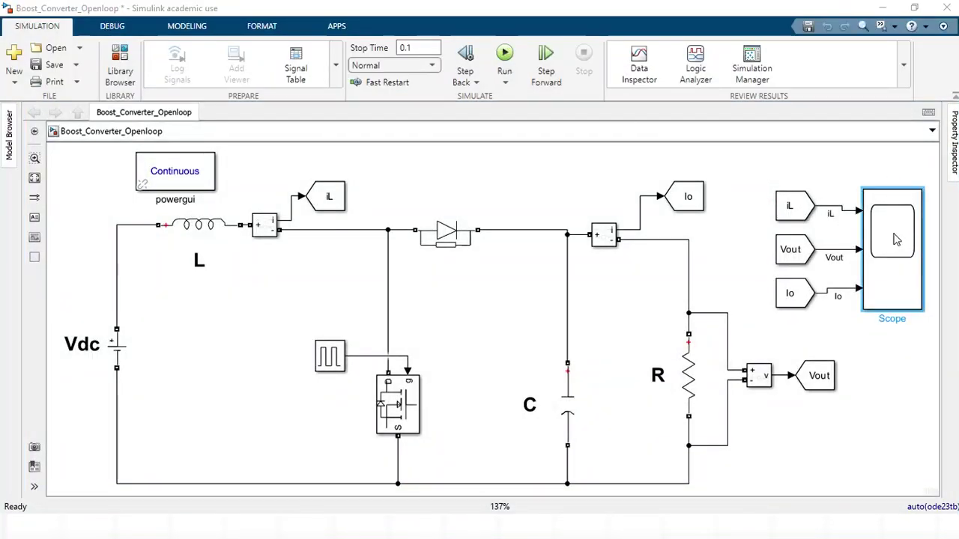
click(170, 42)
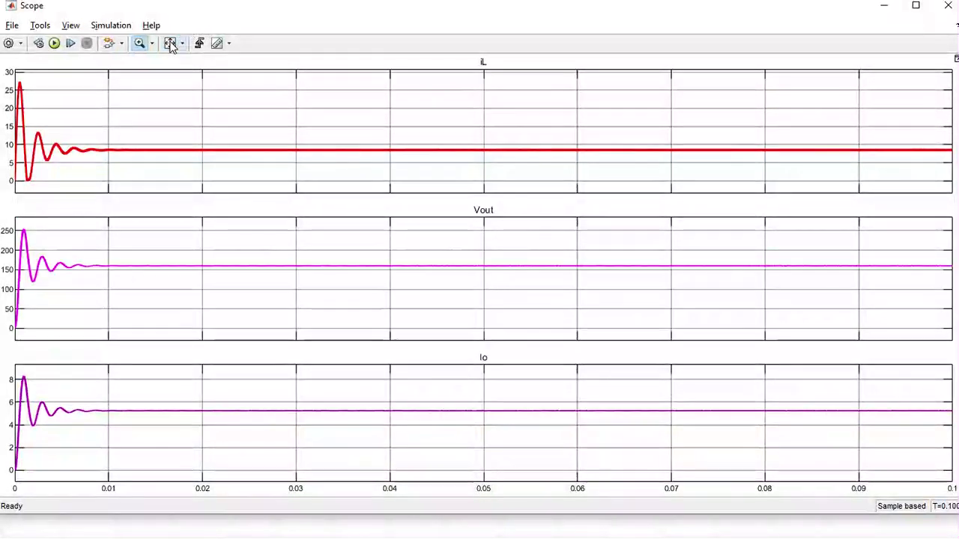
drag(104, 250, 209, 301)
drag(127, 240, 246, 293)
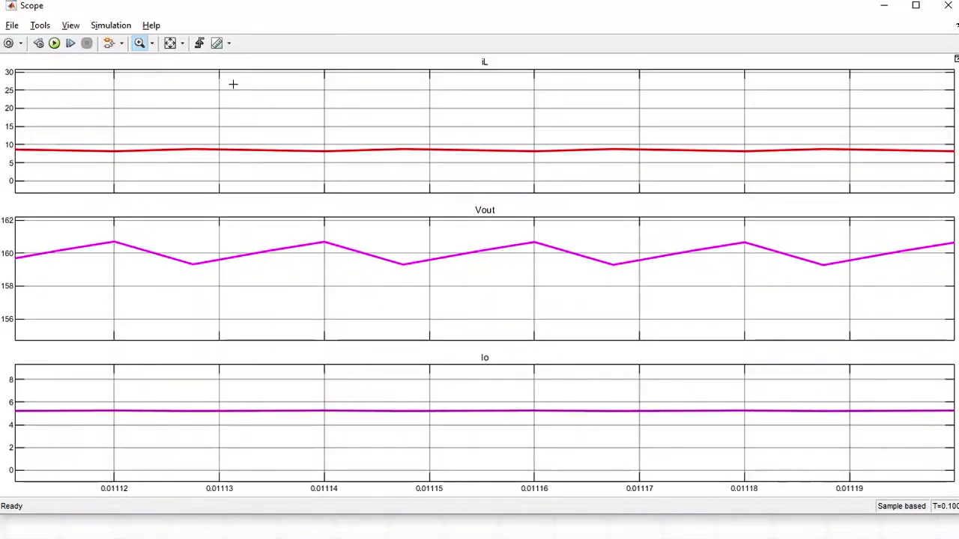
click(171, 44)
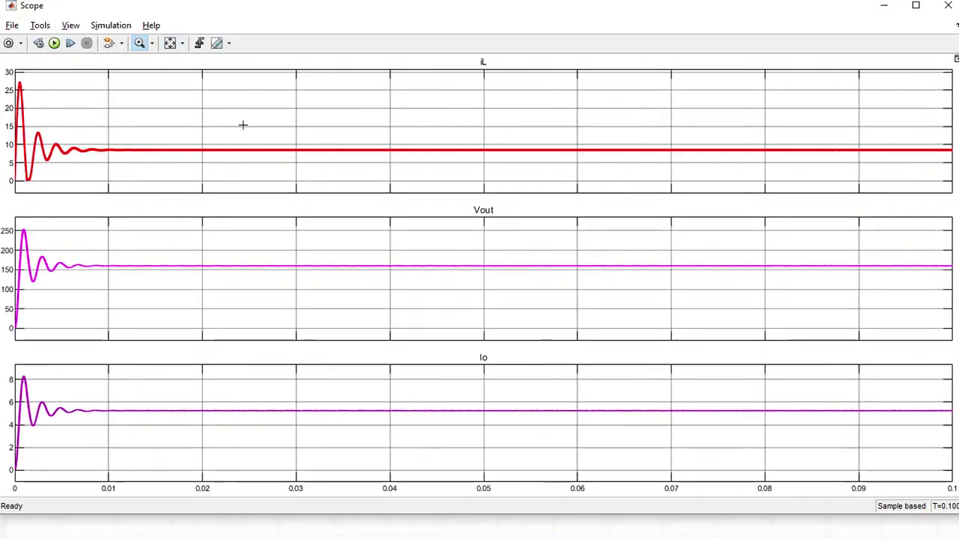
click(949, 15)
Restore the load resistor R to 25.6 ohms by removing the added 5 ohms, and deselect the block
click(691, 394)
double_click(691, 394)
triple_click(507, 400)
click(507, 402)
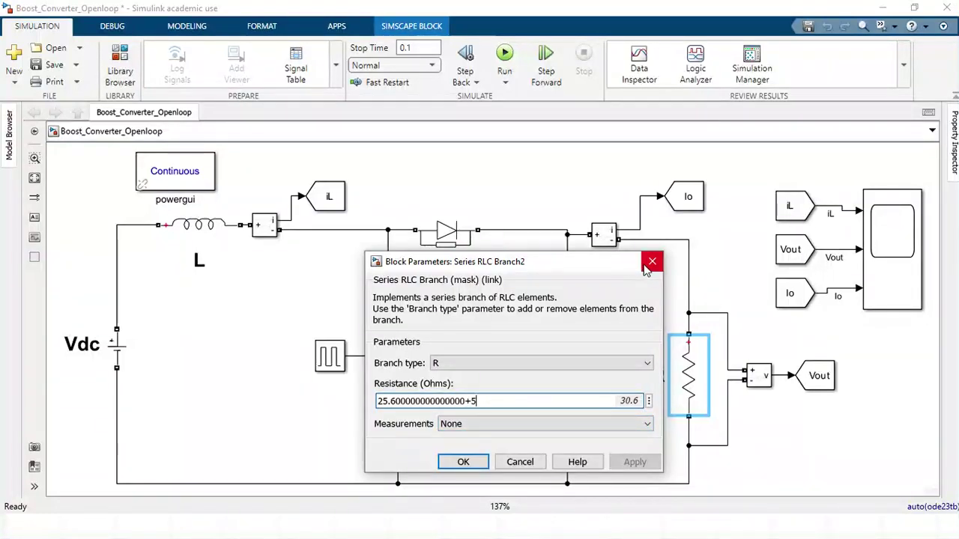
key(BackSpace)
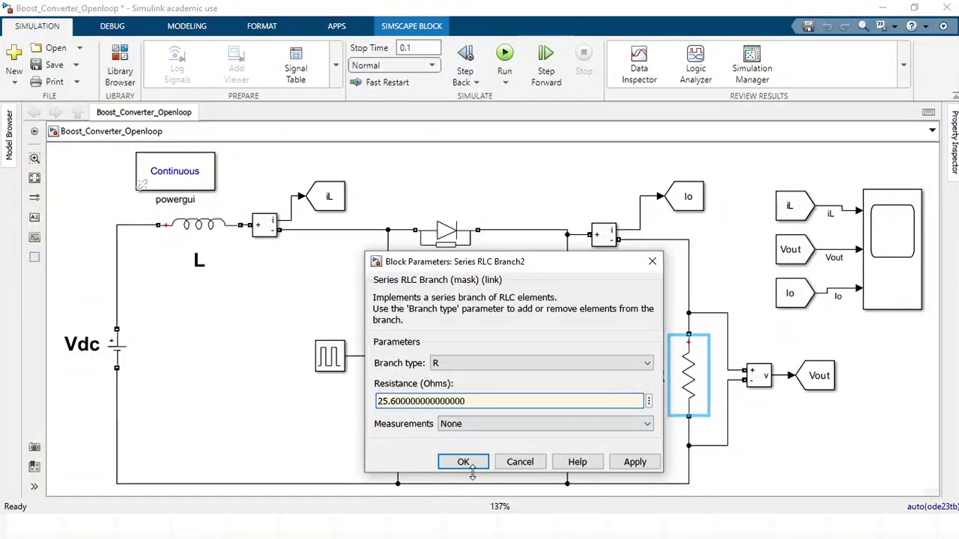
click(466, 462)
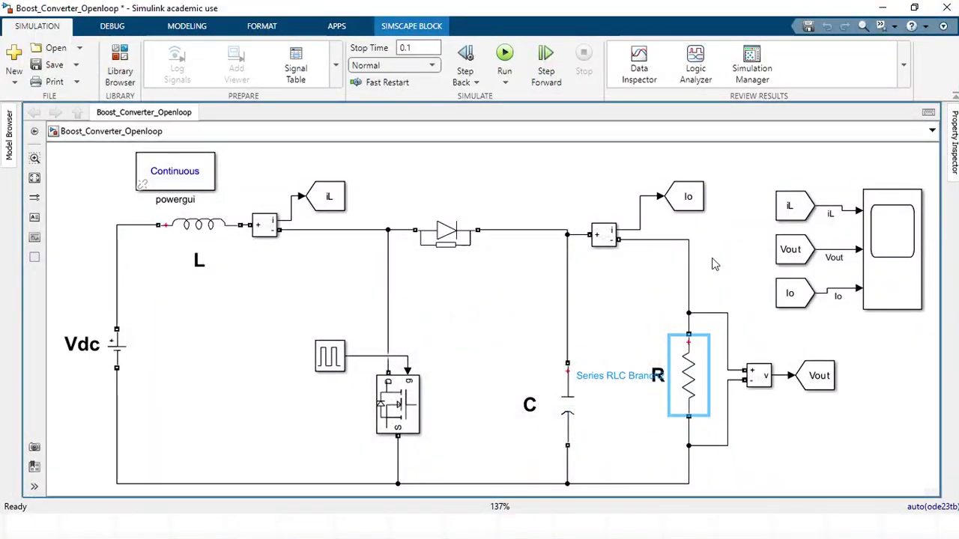
click(753, 290)
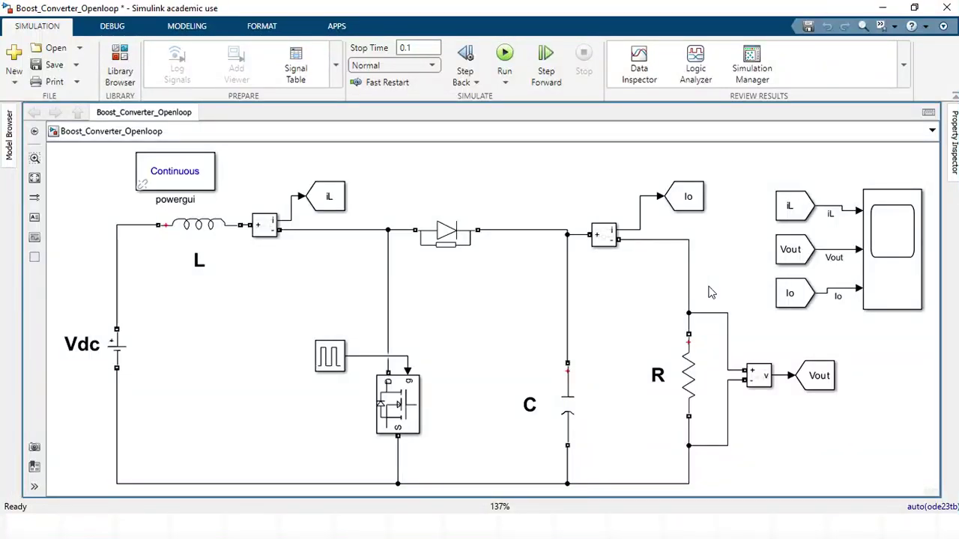
Switch to the WPS Presentation slide show and reveal the list of problems on the open-loop system slide
key(alt+Tab)
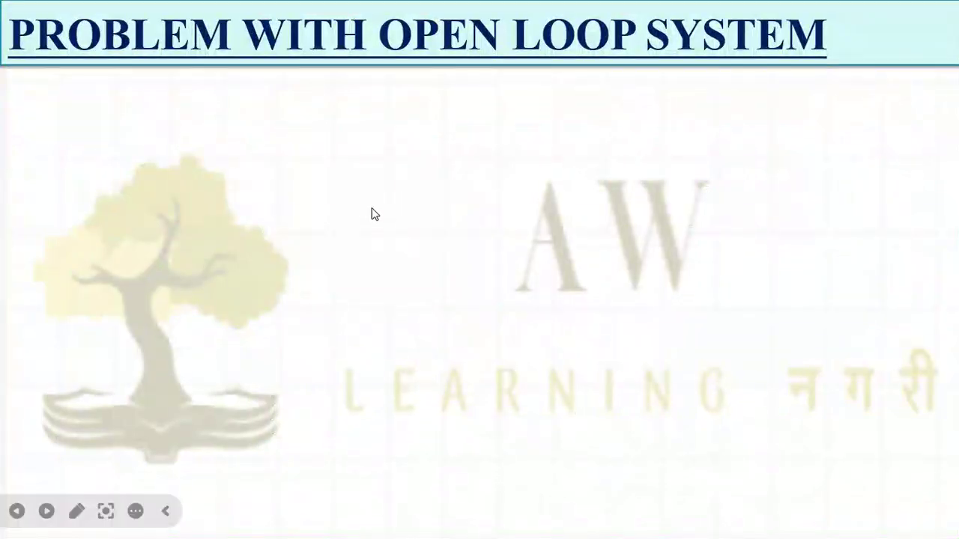
click(481, 225)
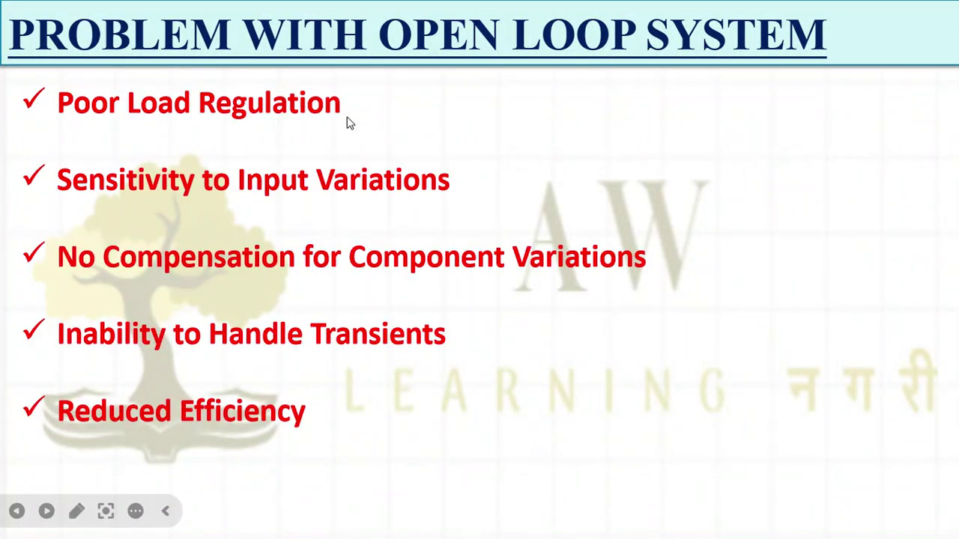